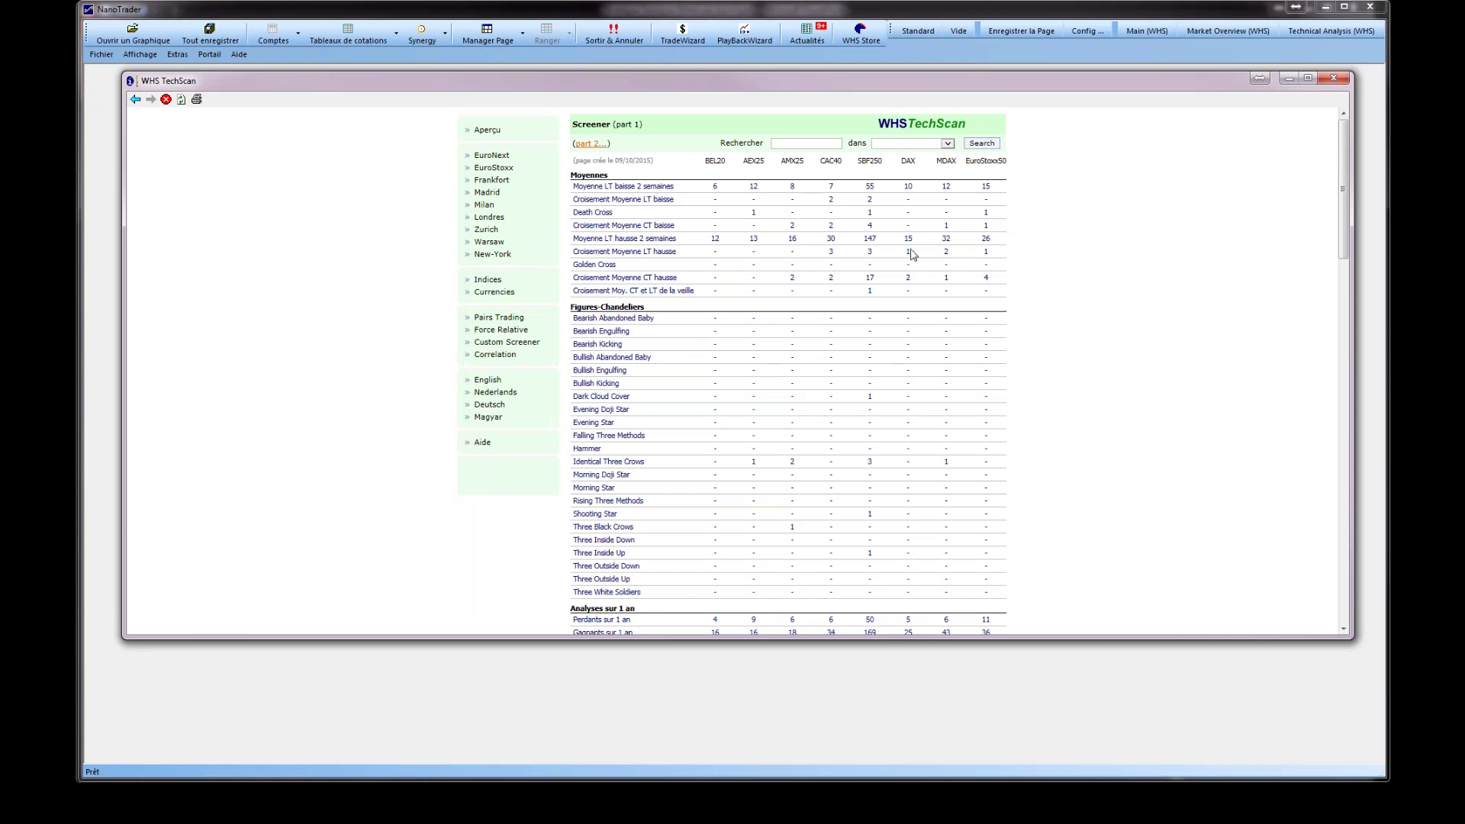
Step: Mark the RSI dynam. signaux d'achat row under Trading strategies with an arrow and view its SBF250 stock list
mouse_move(912, 254)
left_click_drag(1344, 228, 1348, 466)
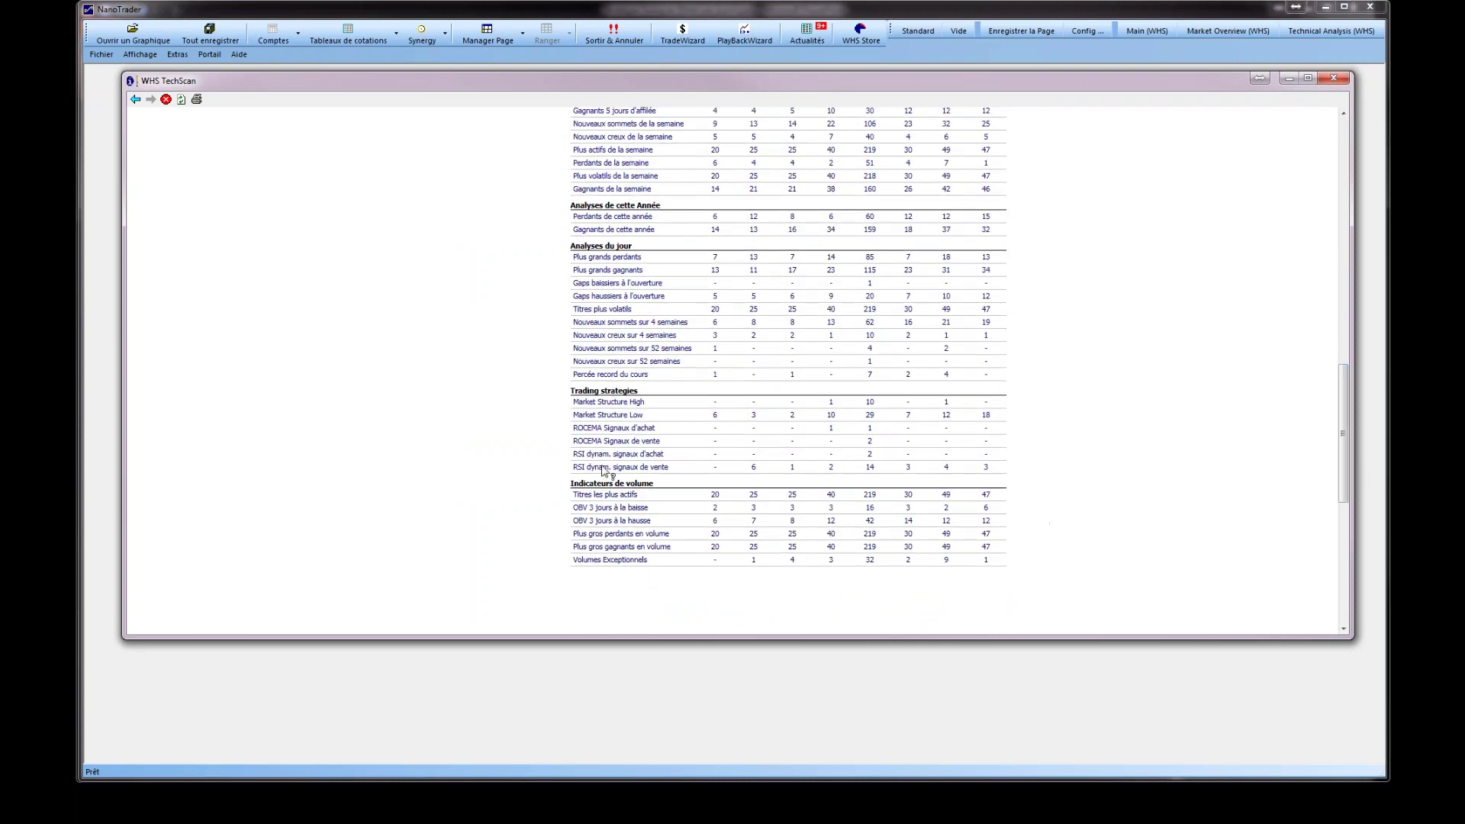
mouse_move(597, 468)
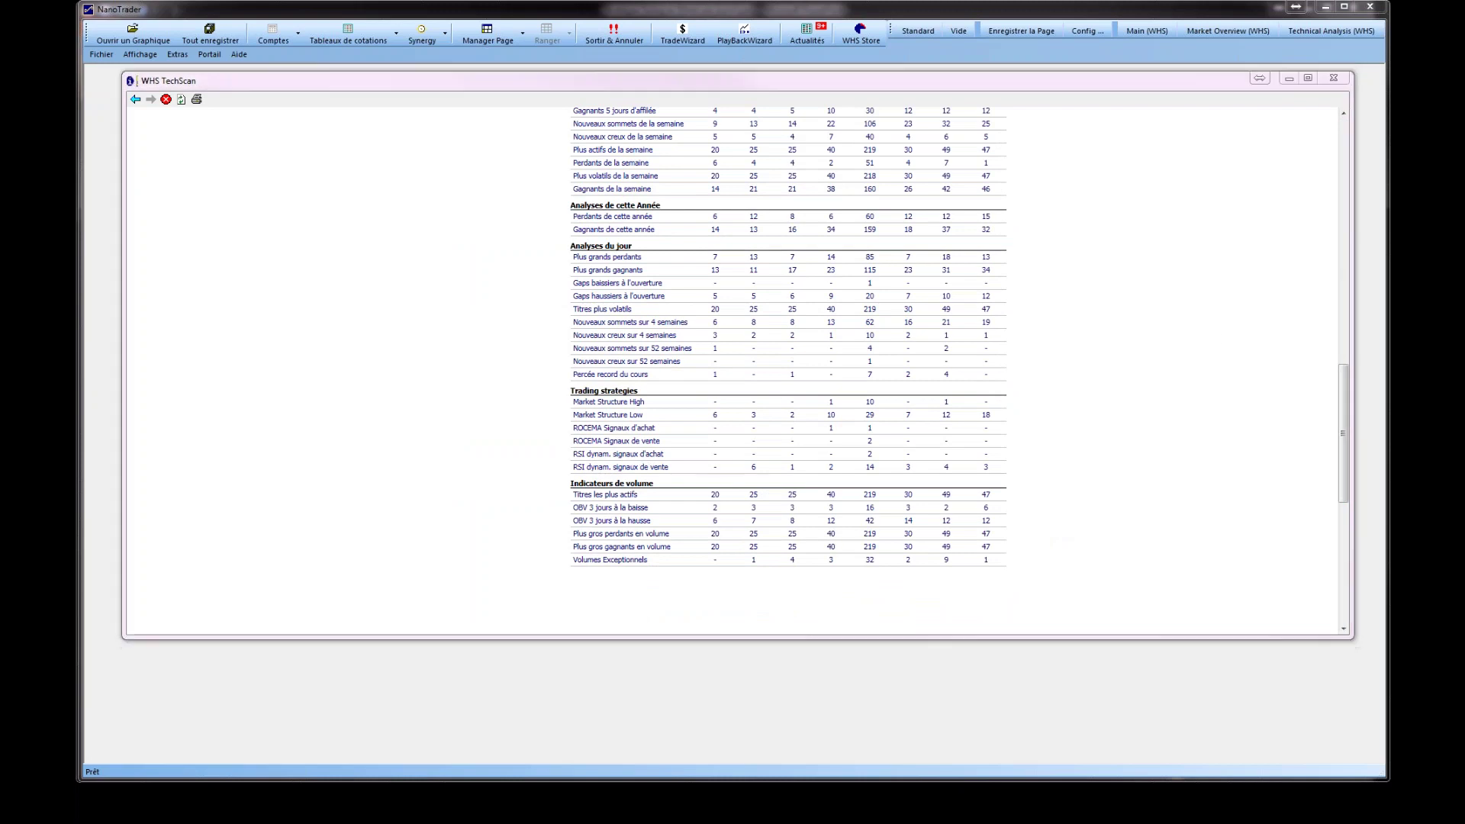
mouse_move(360, 479)
left_mouse_down()
mouse_move(562, 456)
mouse_move(534, 481)
left_mouse_up()
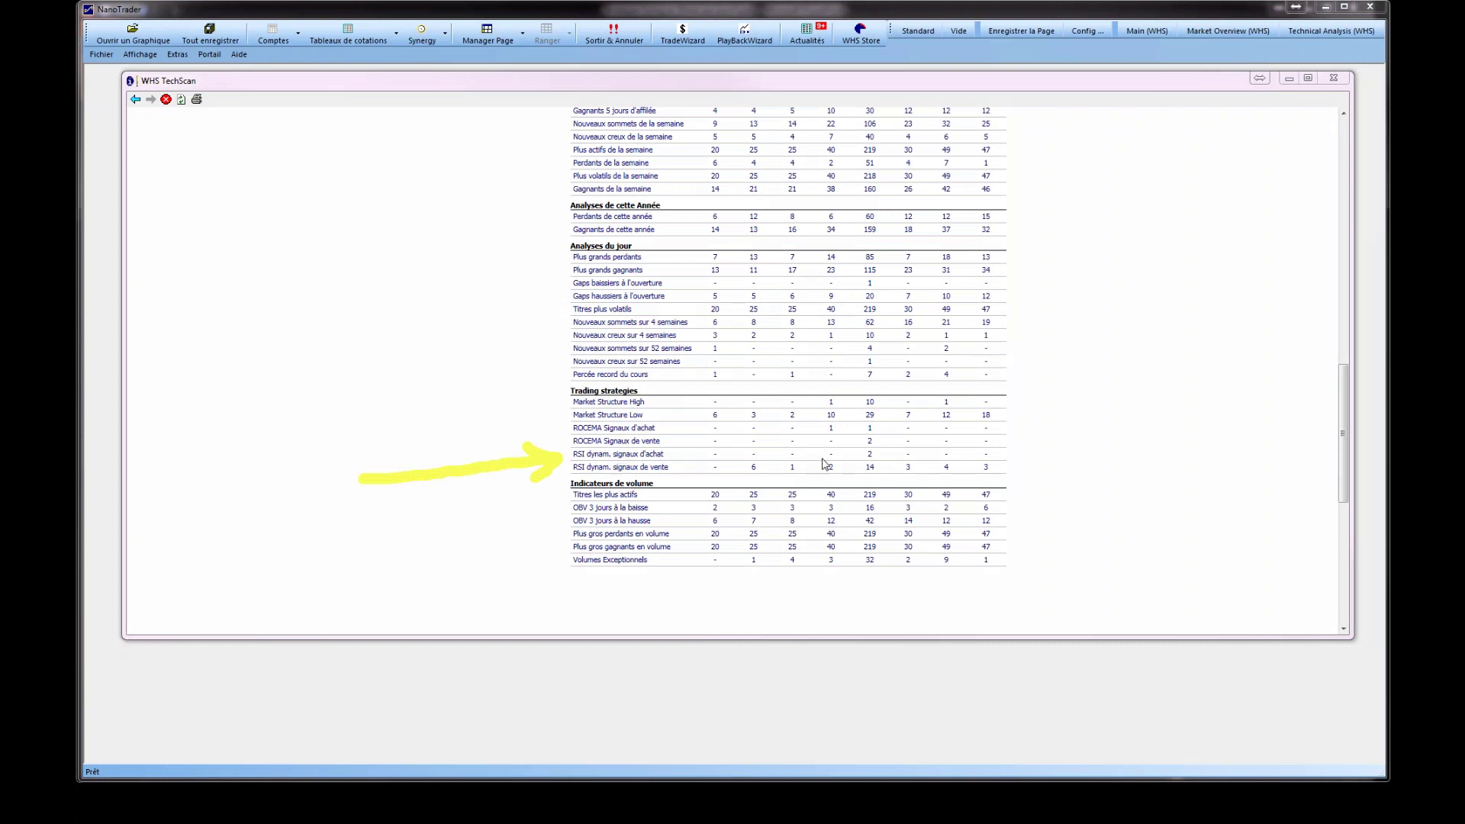
left_click(869, 455)
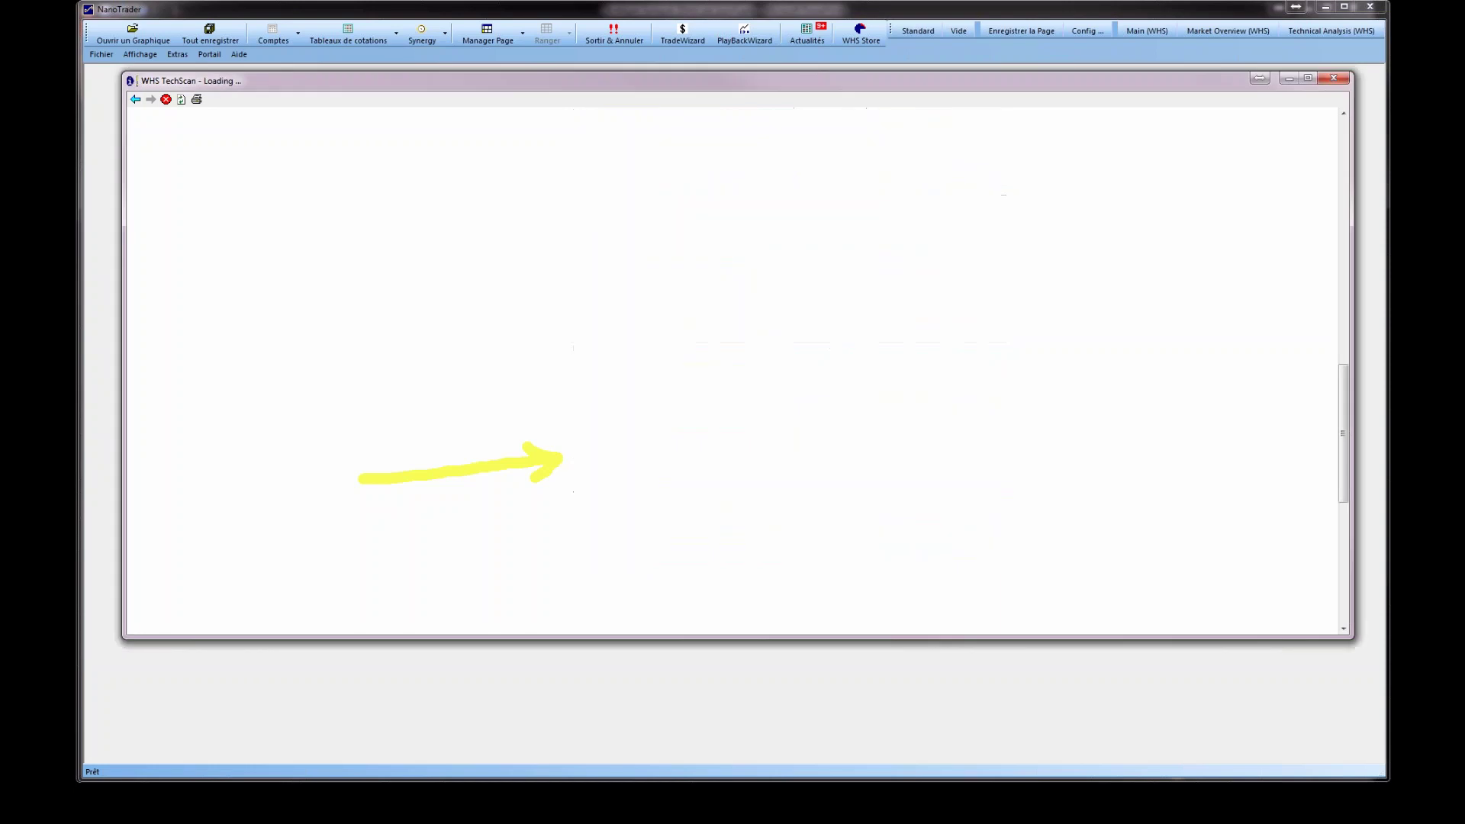
left_click_drag(1336, 405, 1340, 145)
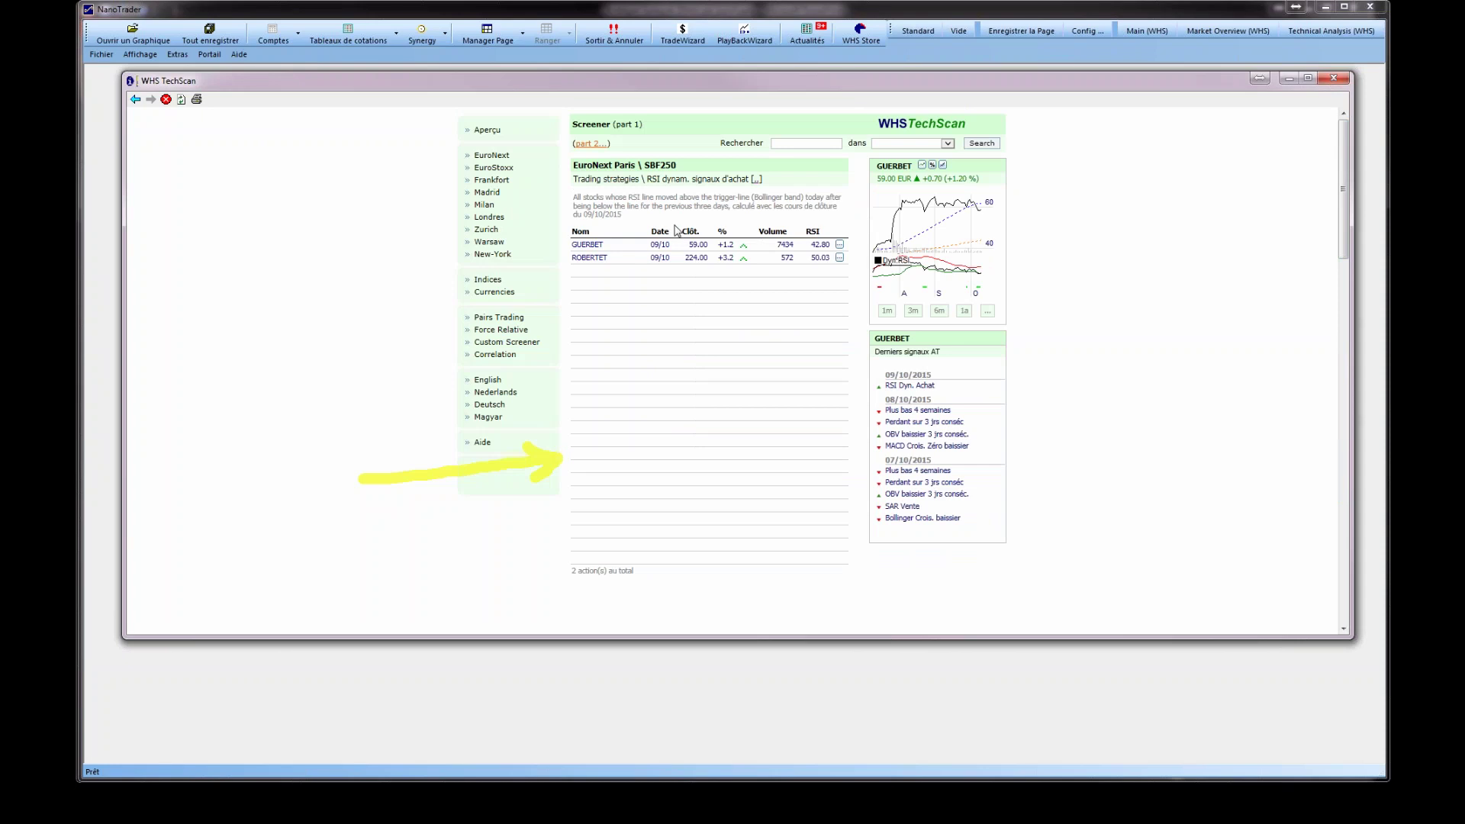
Step: Return to the screener overview and open the SBF250 list for RSI dynam. signaux de vente
left_click(135, 100)
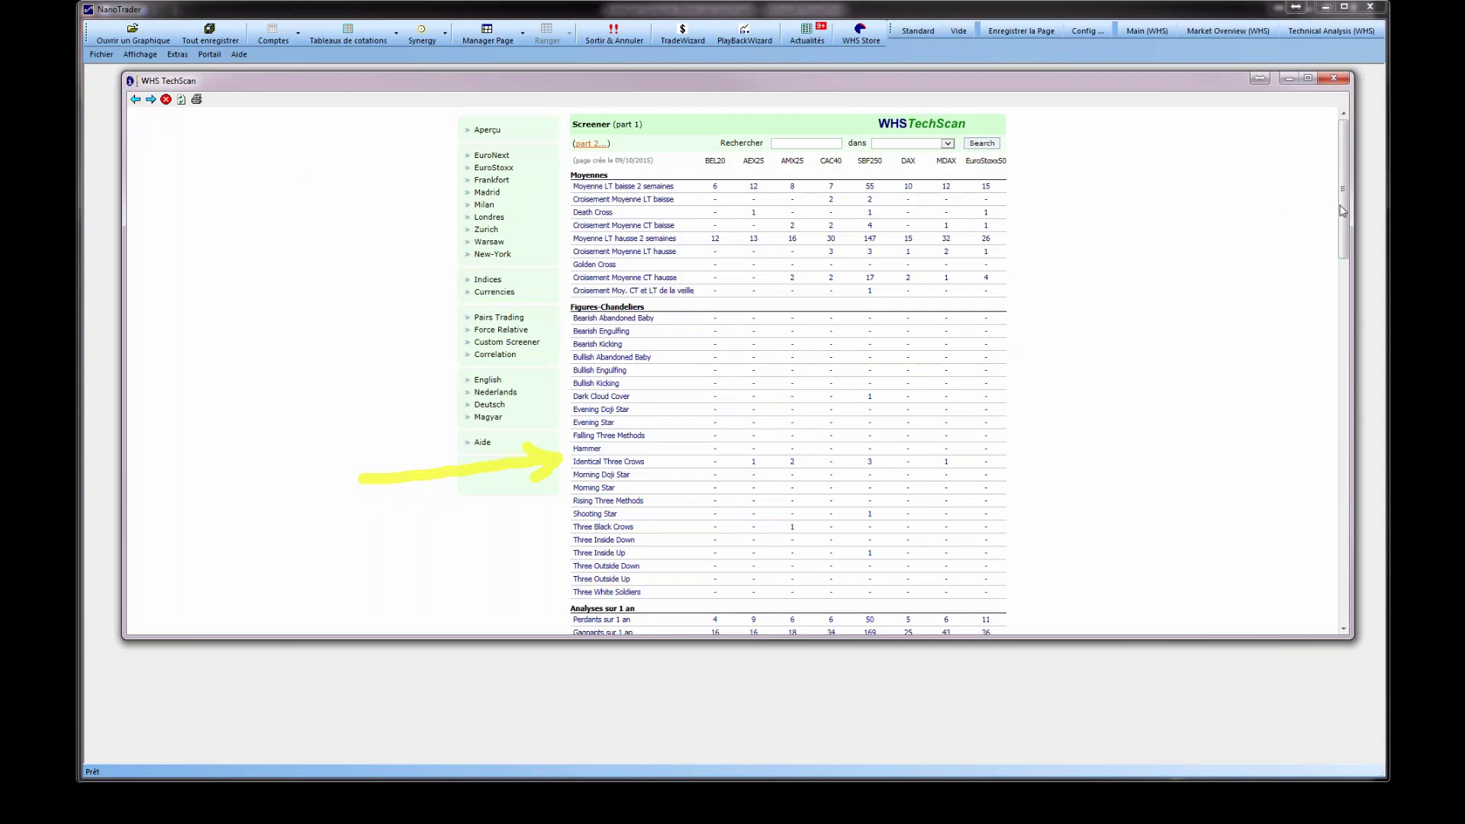
left_click_drag(1342, 211, 1375, 453)
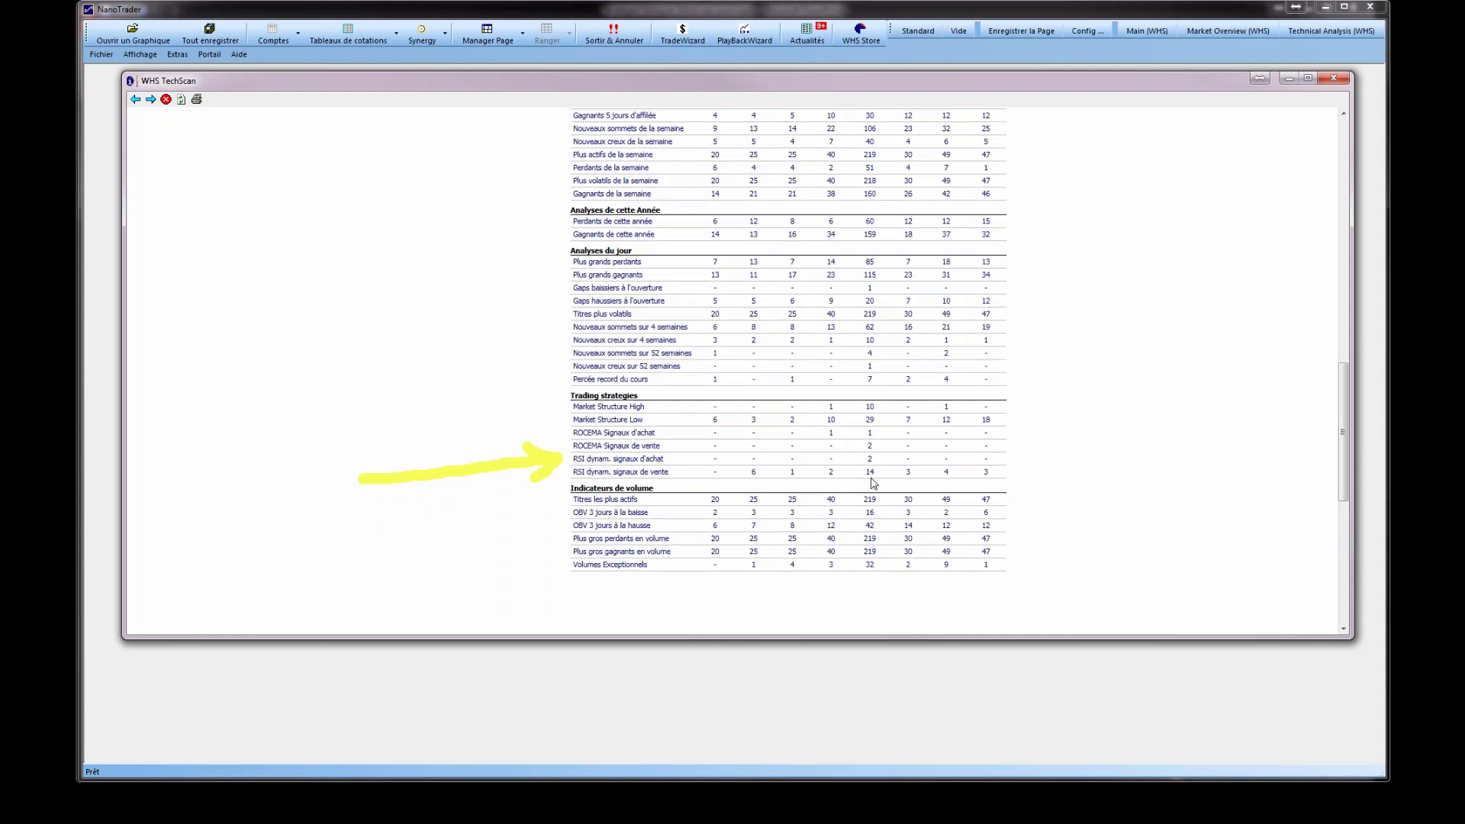
mouse_move(872, 482)
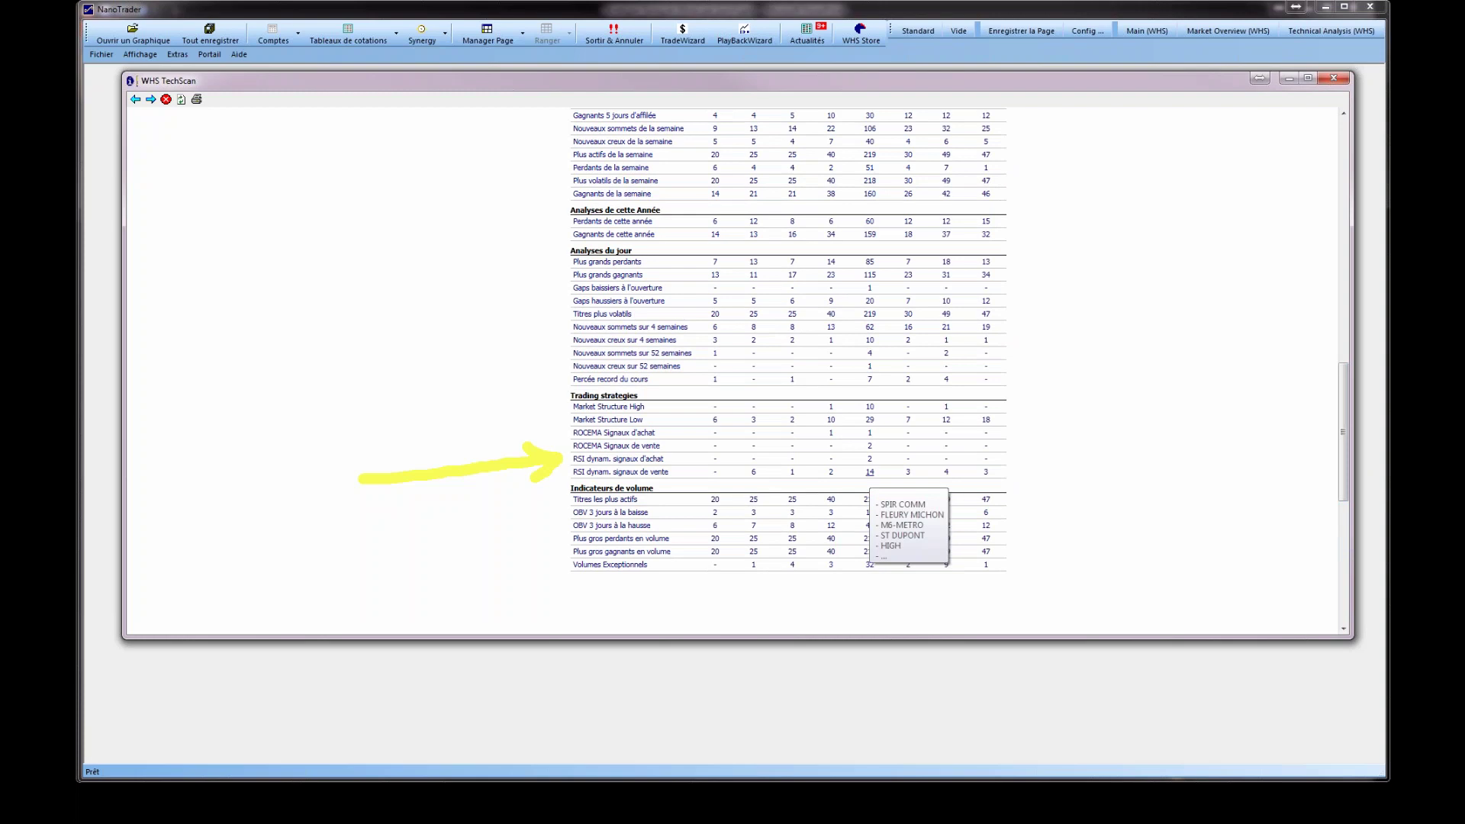
left_click(871, 472)
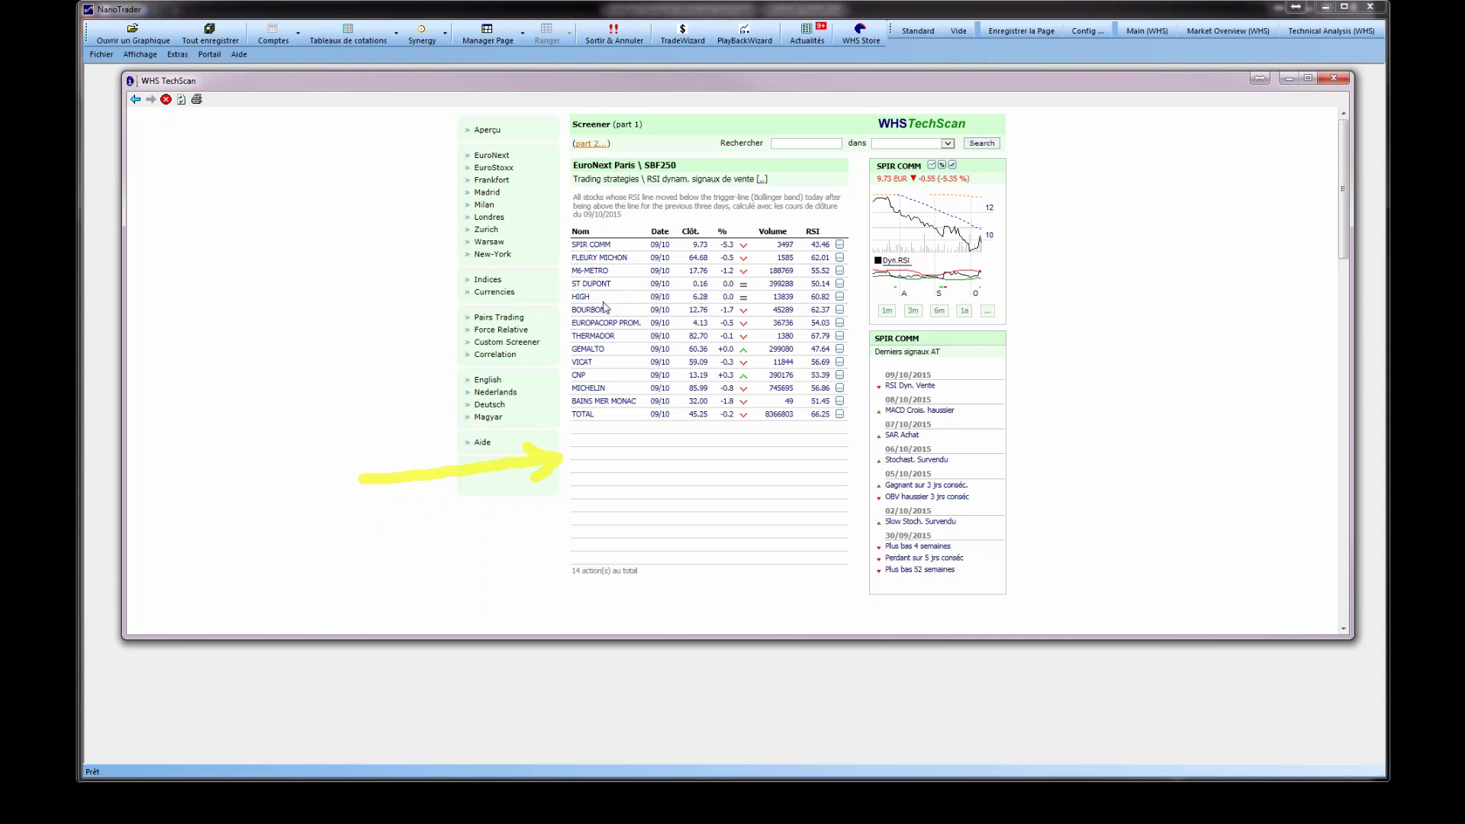
Step: Select MICHELIN in the sell-signal list and examine its detailed price and indicator charts
left_click(597, 389)
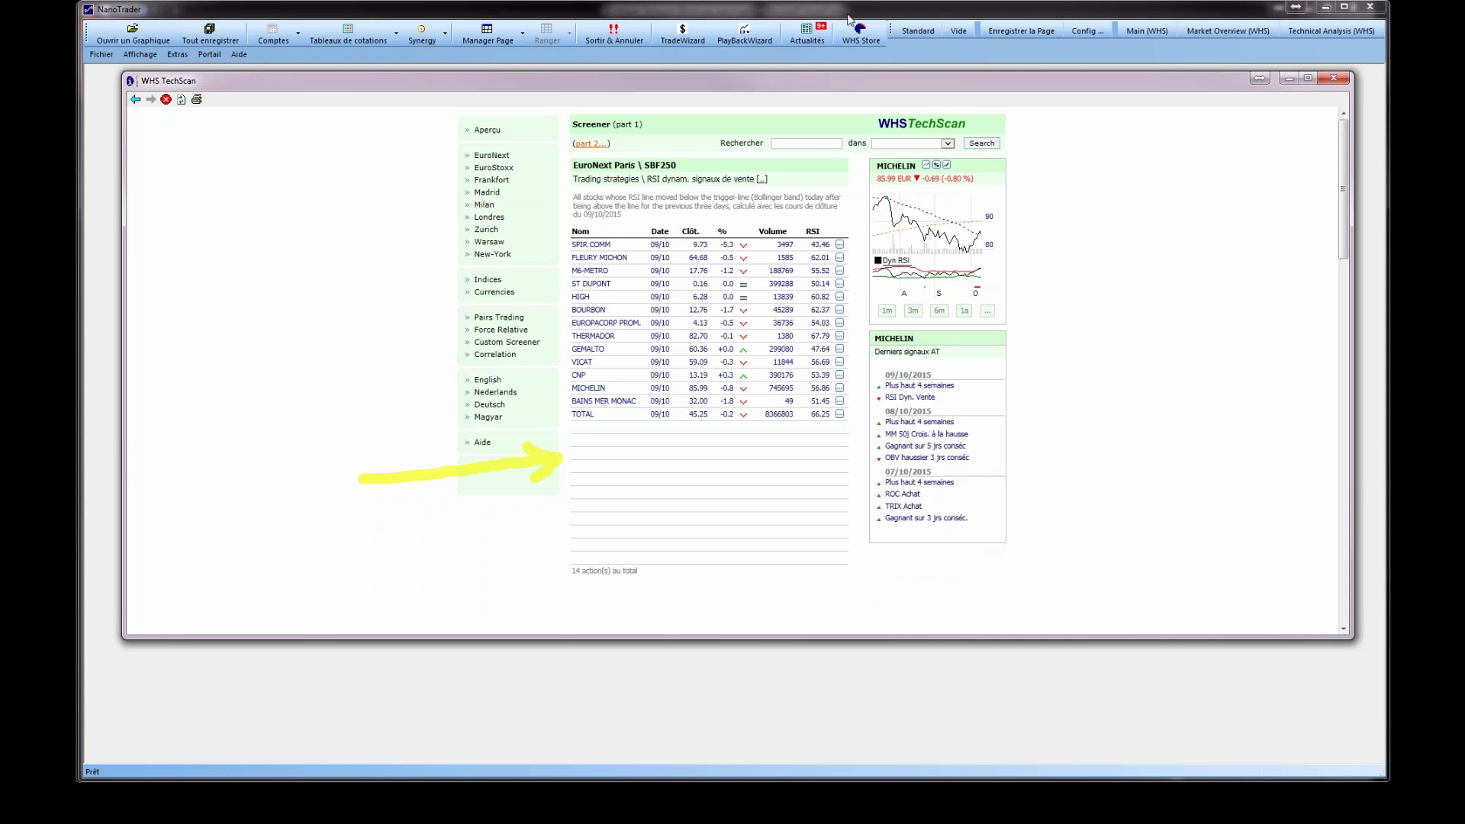
left_click(924, 166)
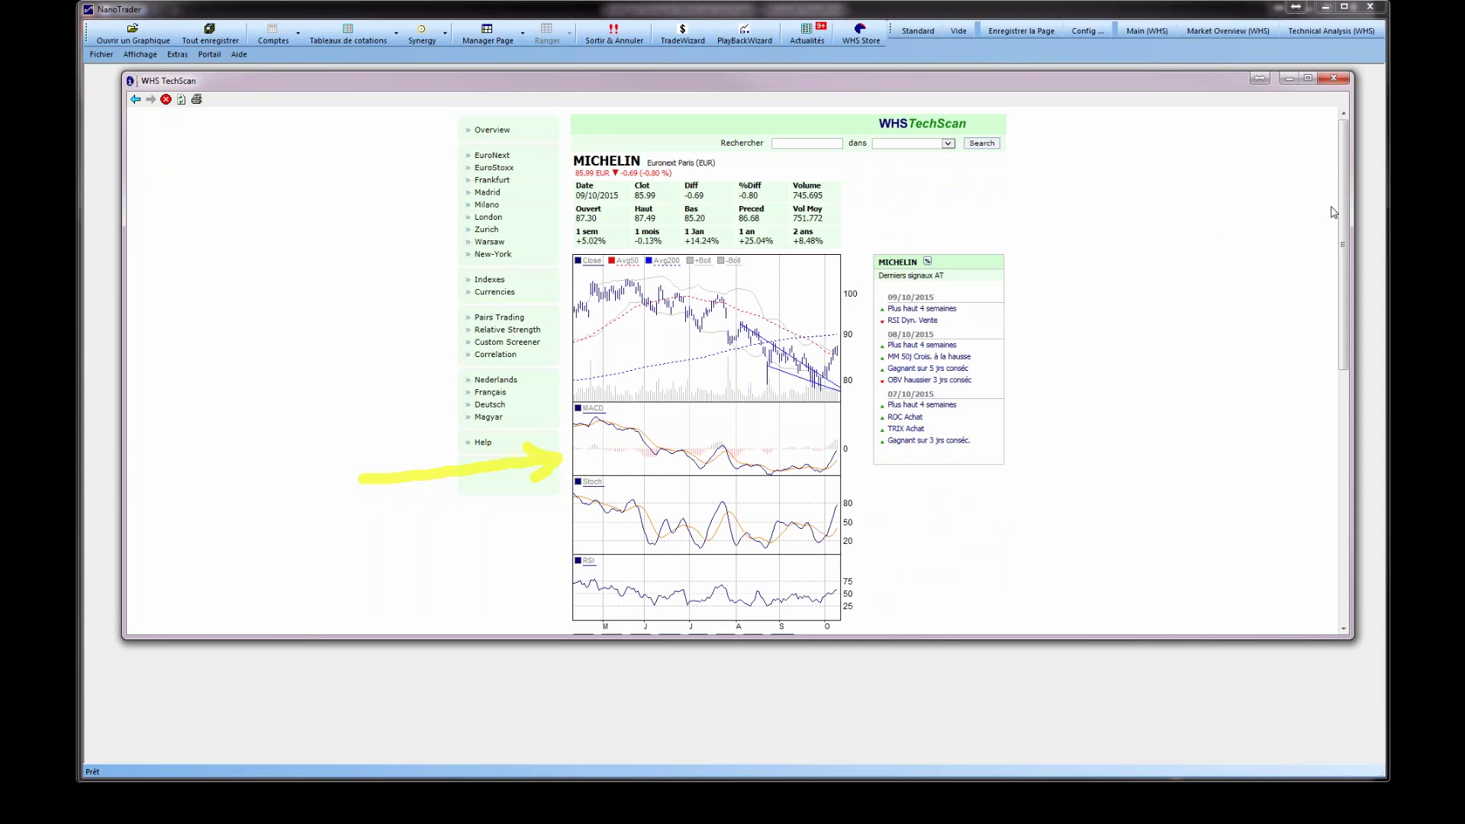
left_click_drag(1344, 191, 1344, 252)
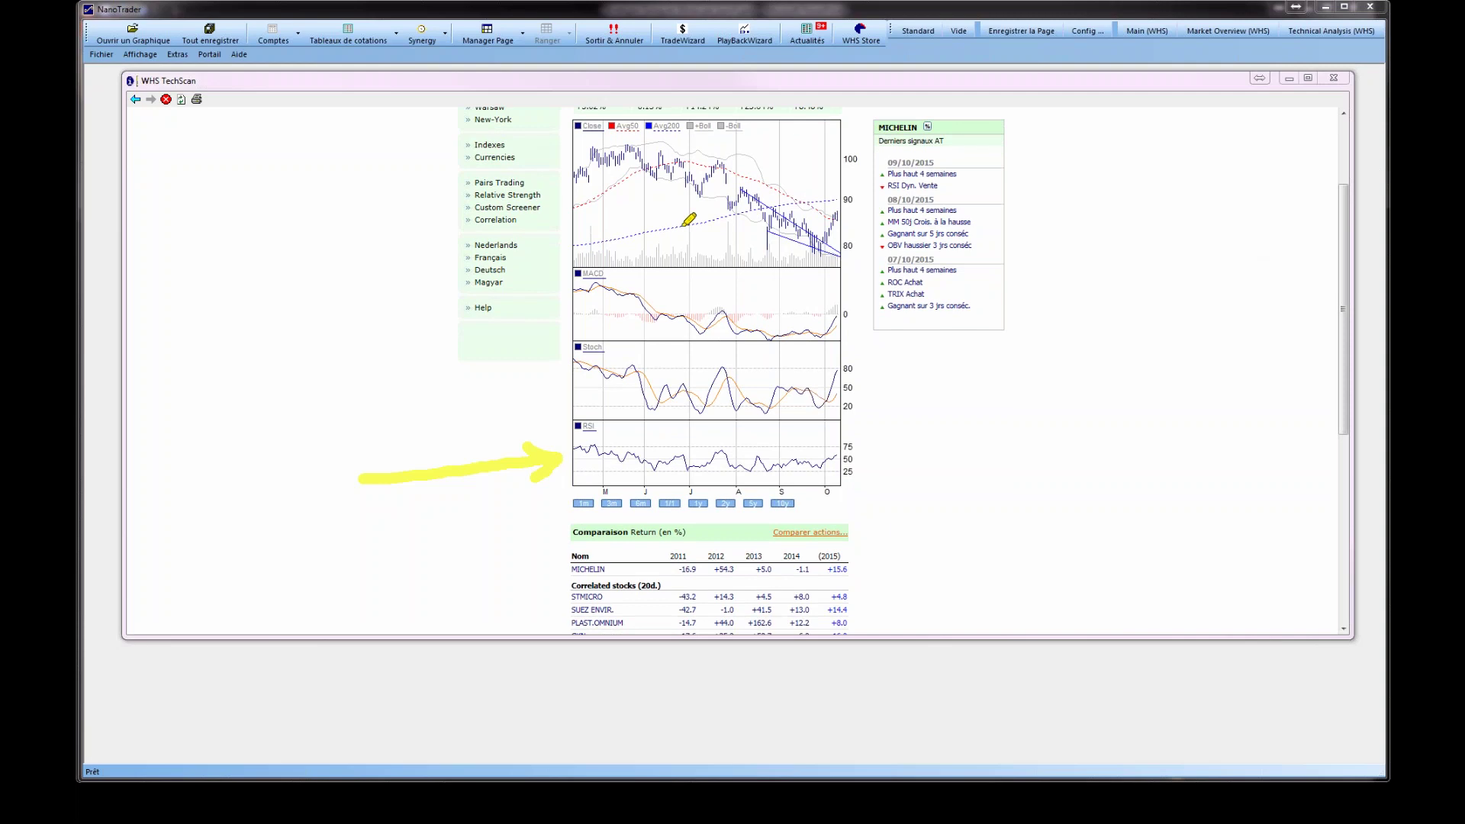
Step: Highlight a horizontal price level just below 90 on the MICHELIN chart and clear all on-screen markings
left_click_drag(684, 216, 853, 215)
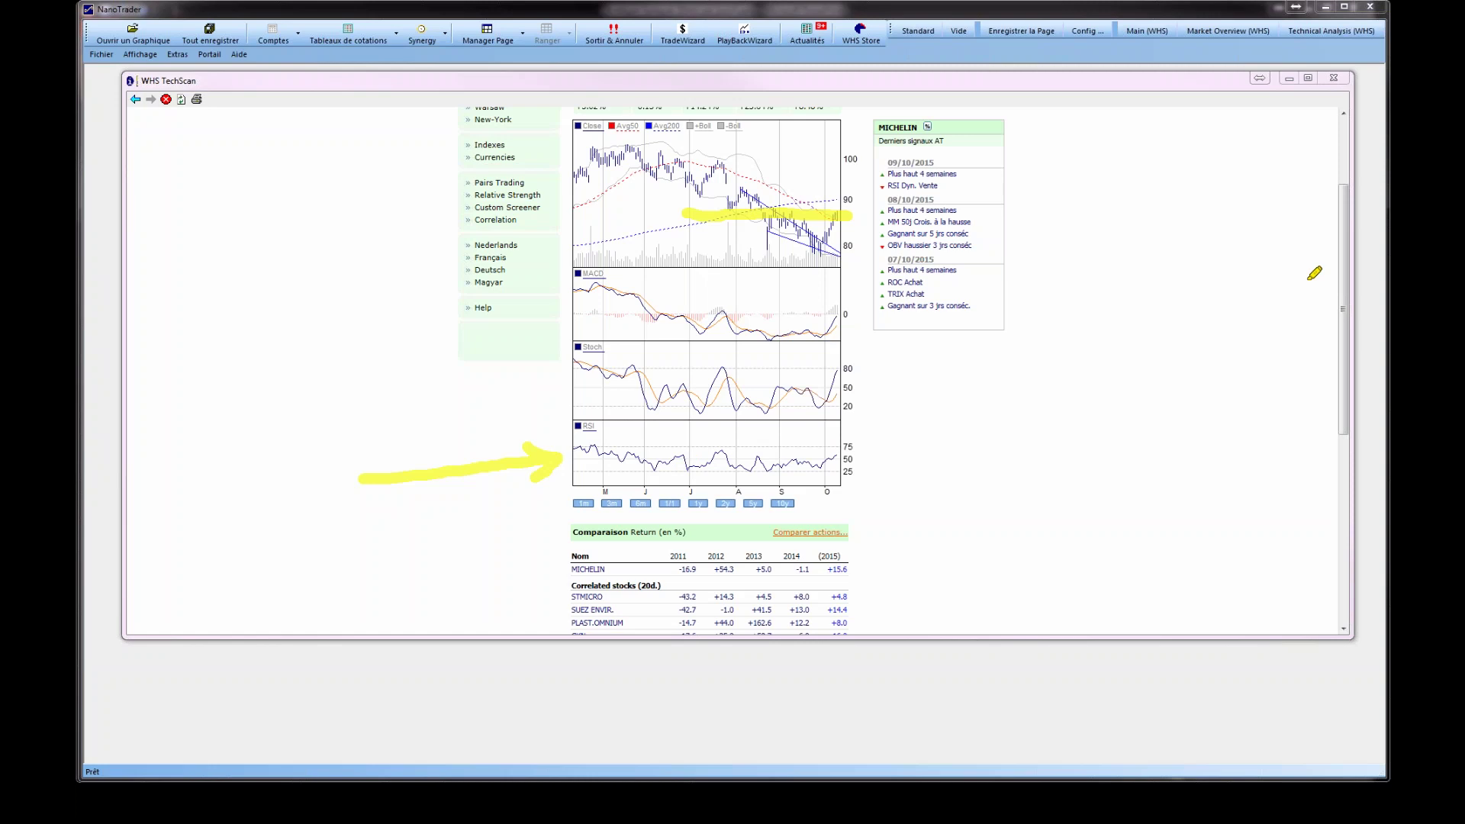
key("e")
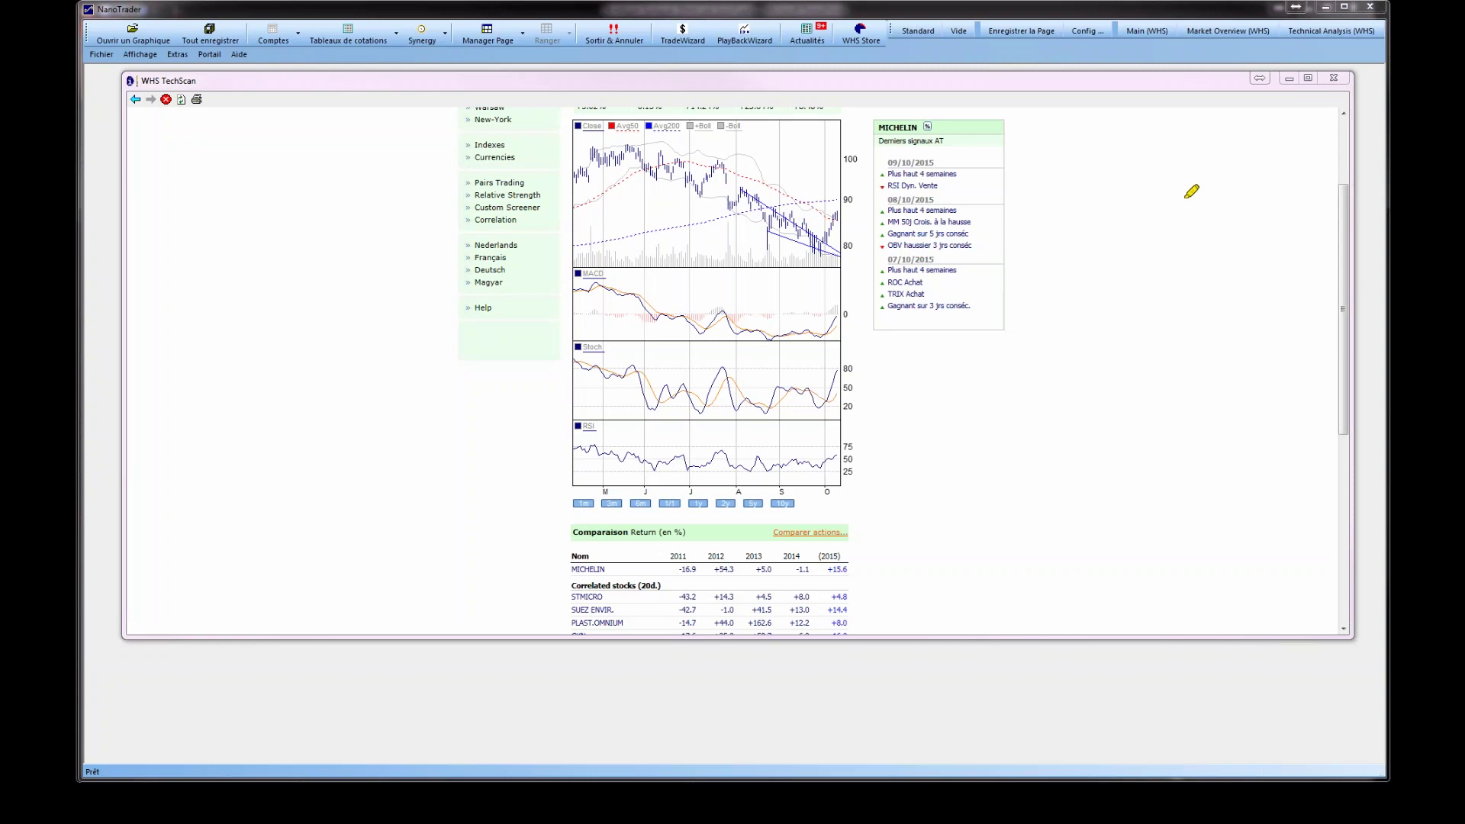
key("Escape")
Step: Return to the sell-signal list and open the detailed chart page for TOTAL
left_click_drag(1344, 309, 1344, 244)
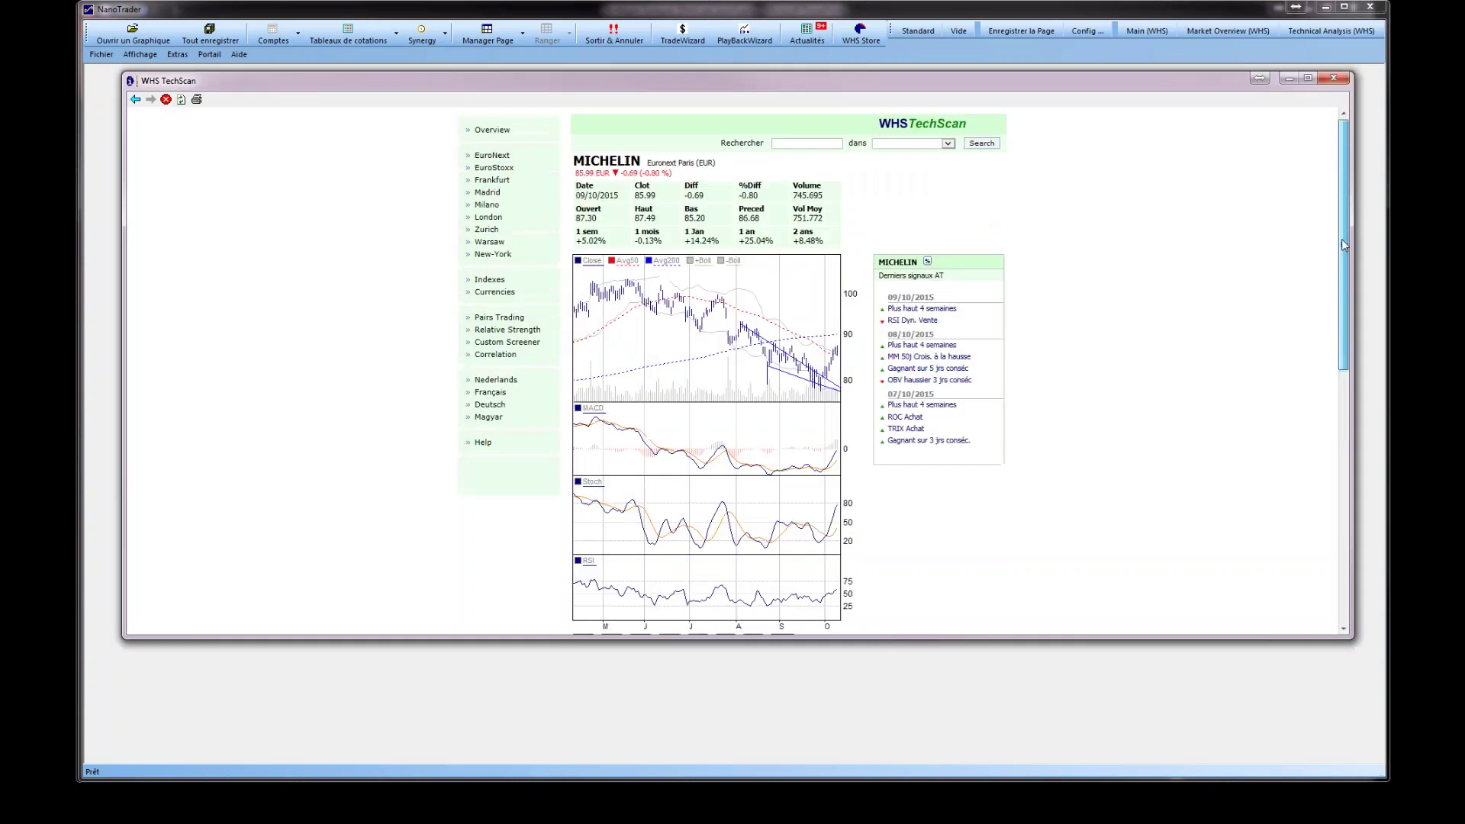
left_click(134, 100)
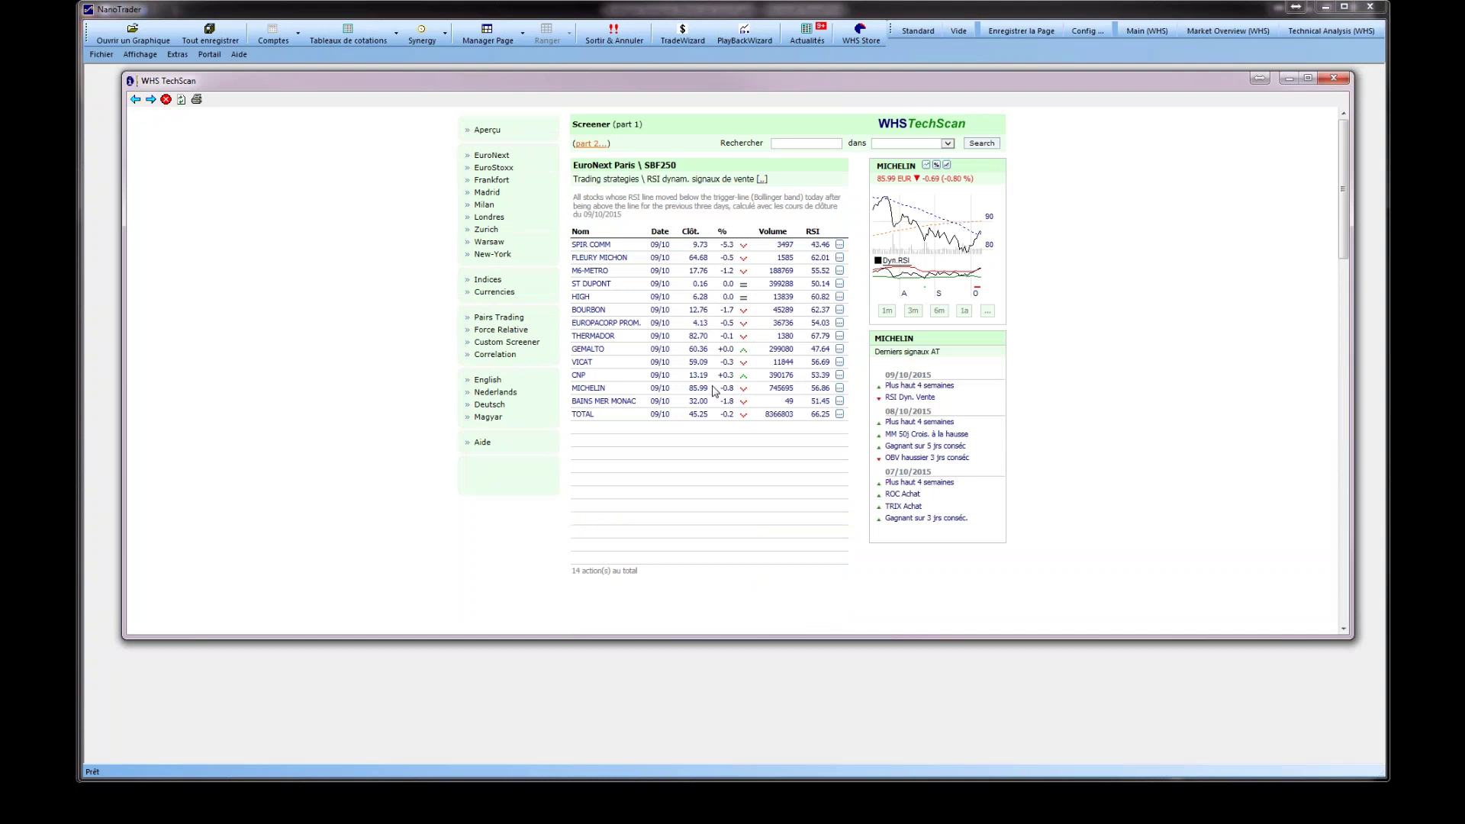
left_click(582, 414)
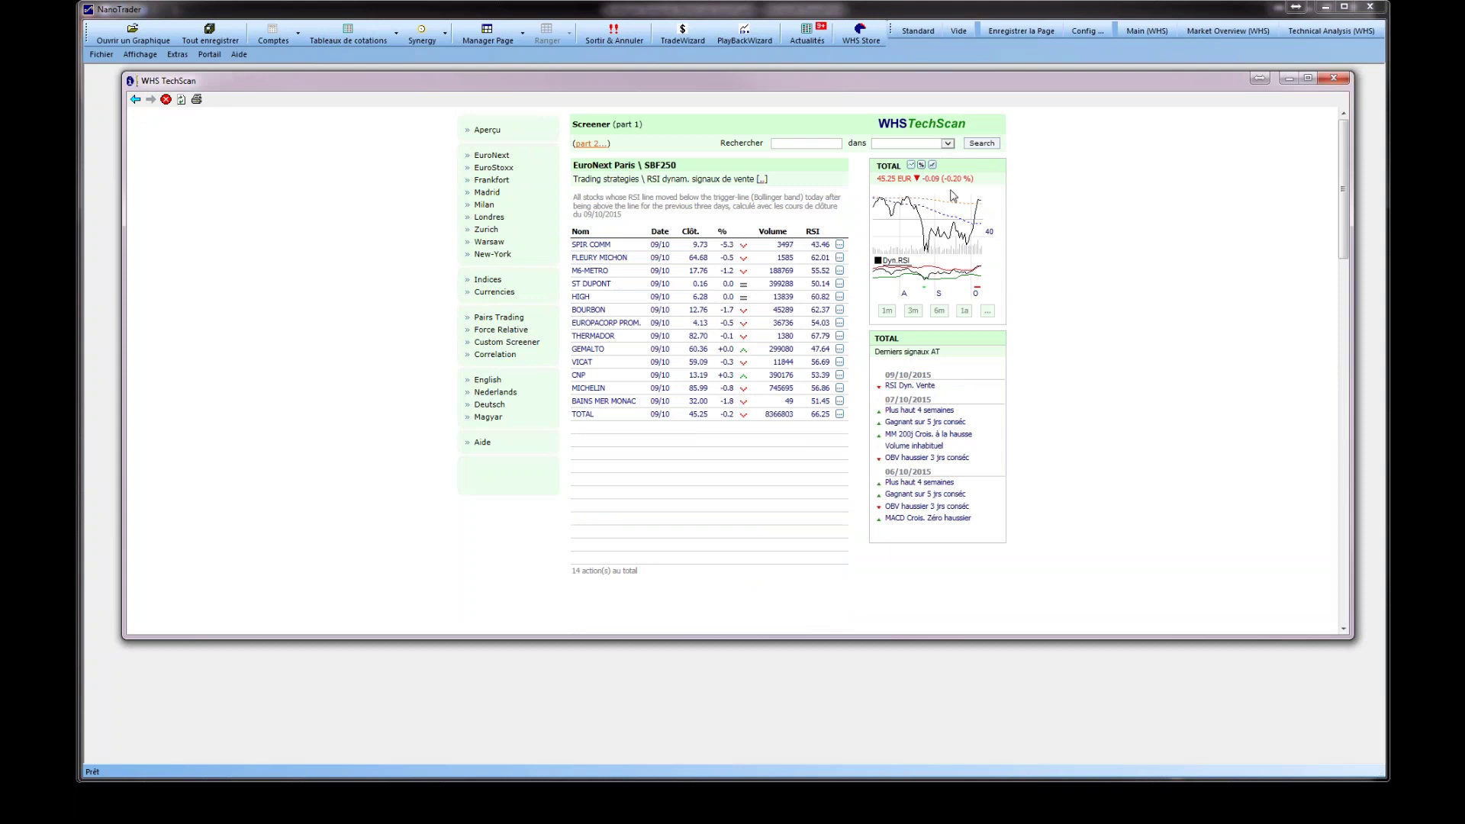
left_click(912, 166)
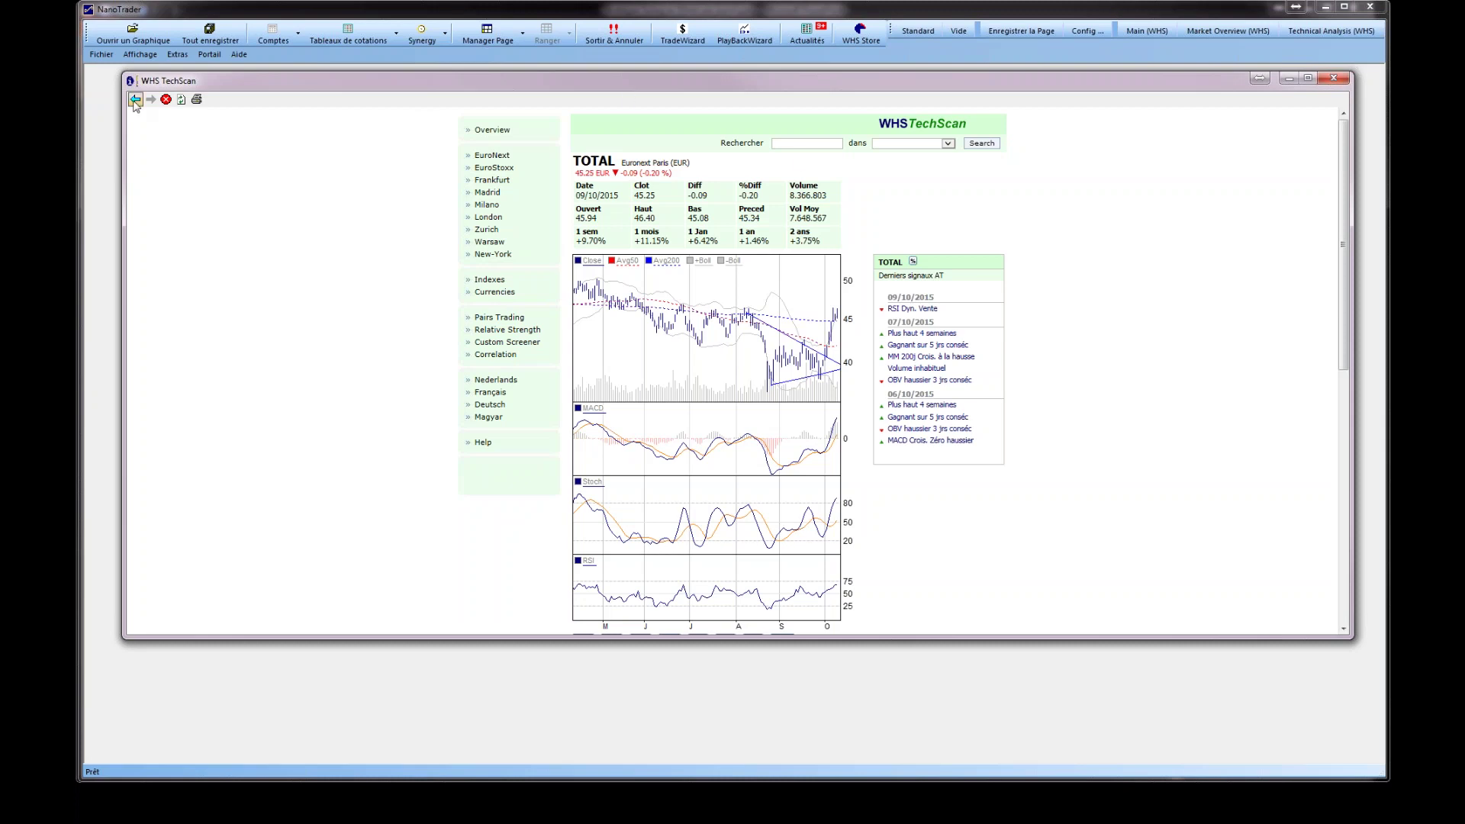
Step: Go back to the sell-signal list and open the detailed chart page for CNP
left_click(135, 100)
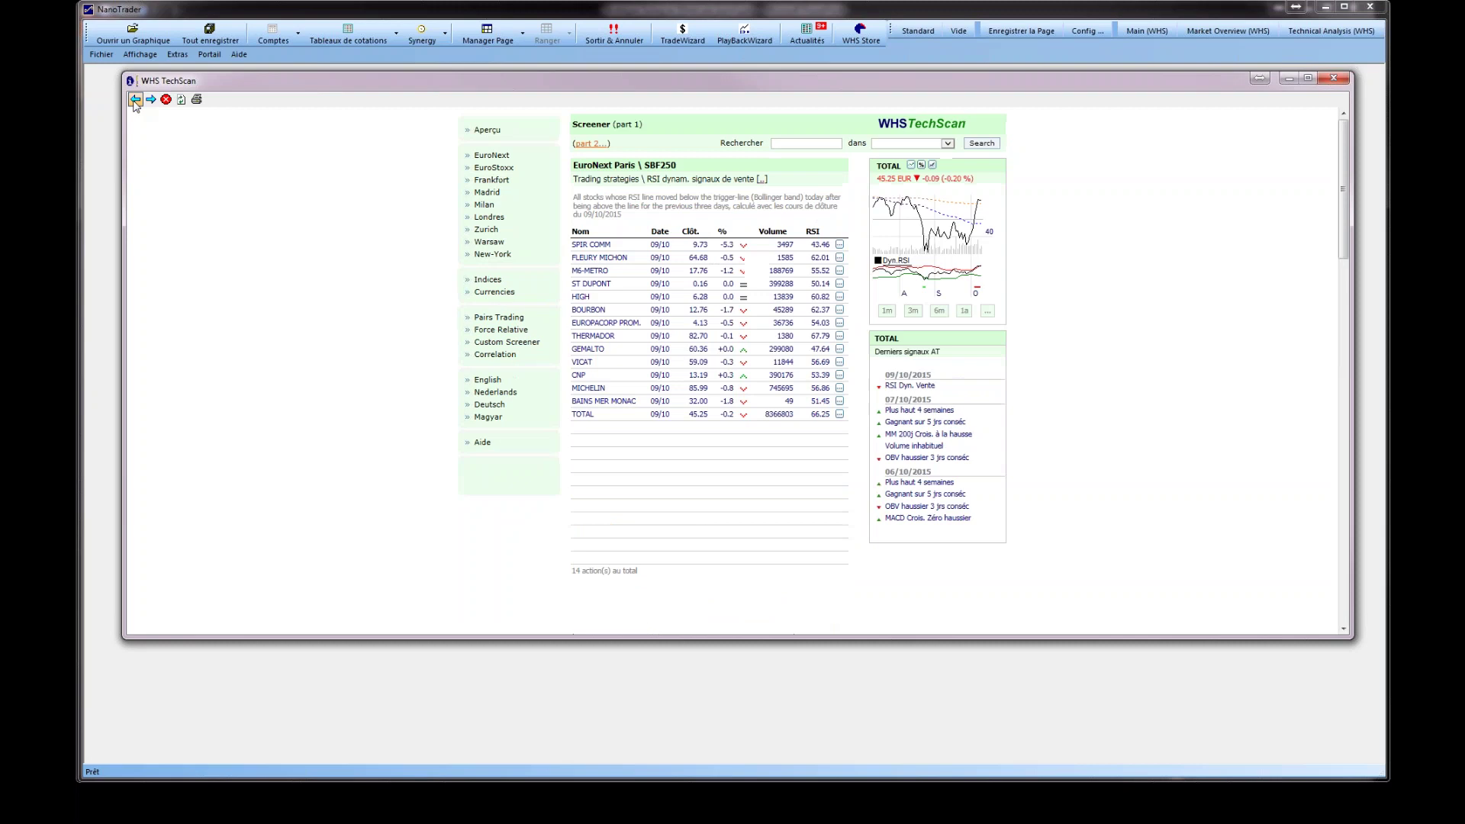
left_click(578, 376)
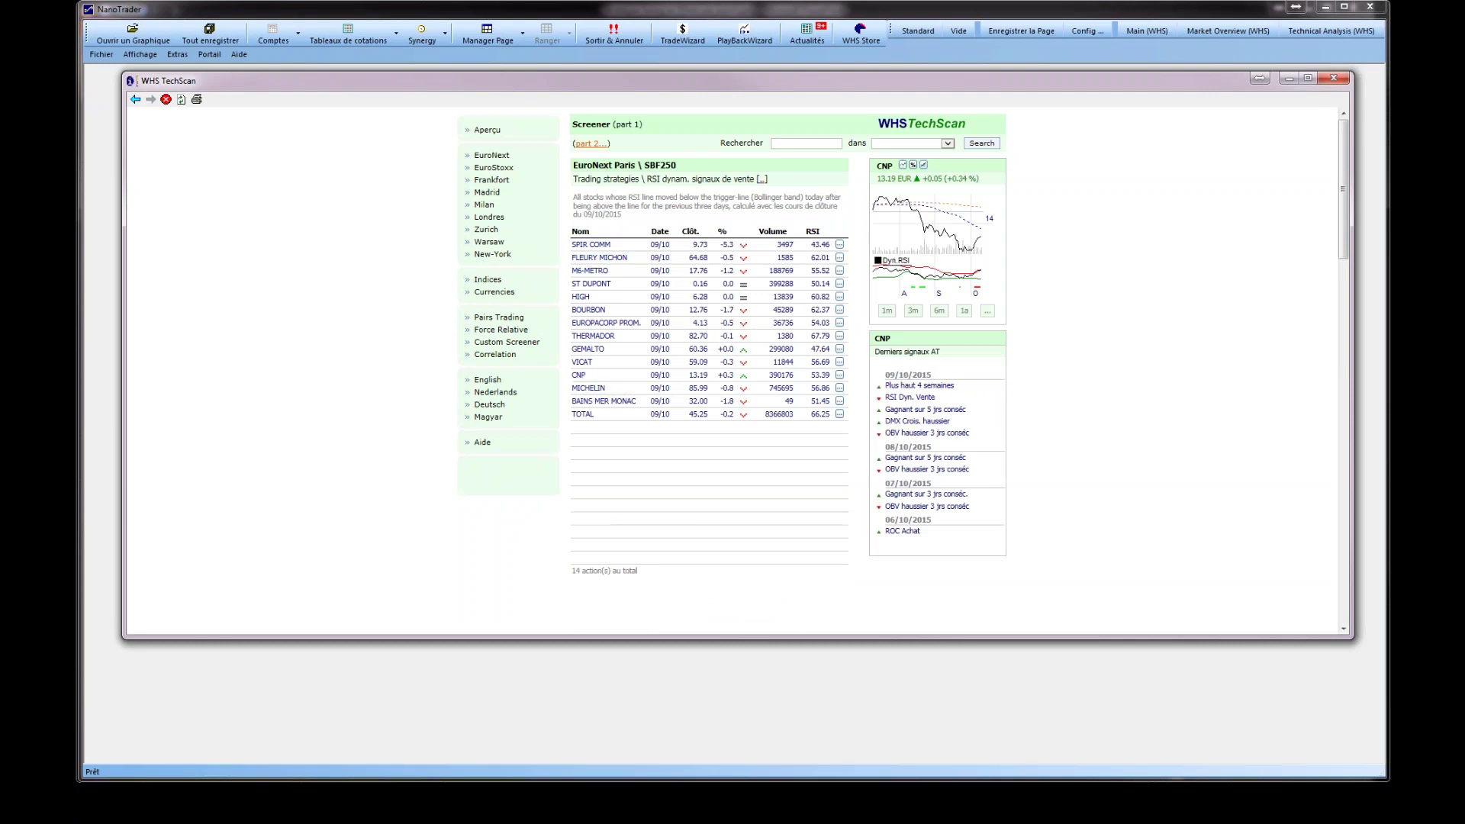
left_click(901, 166)
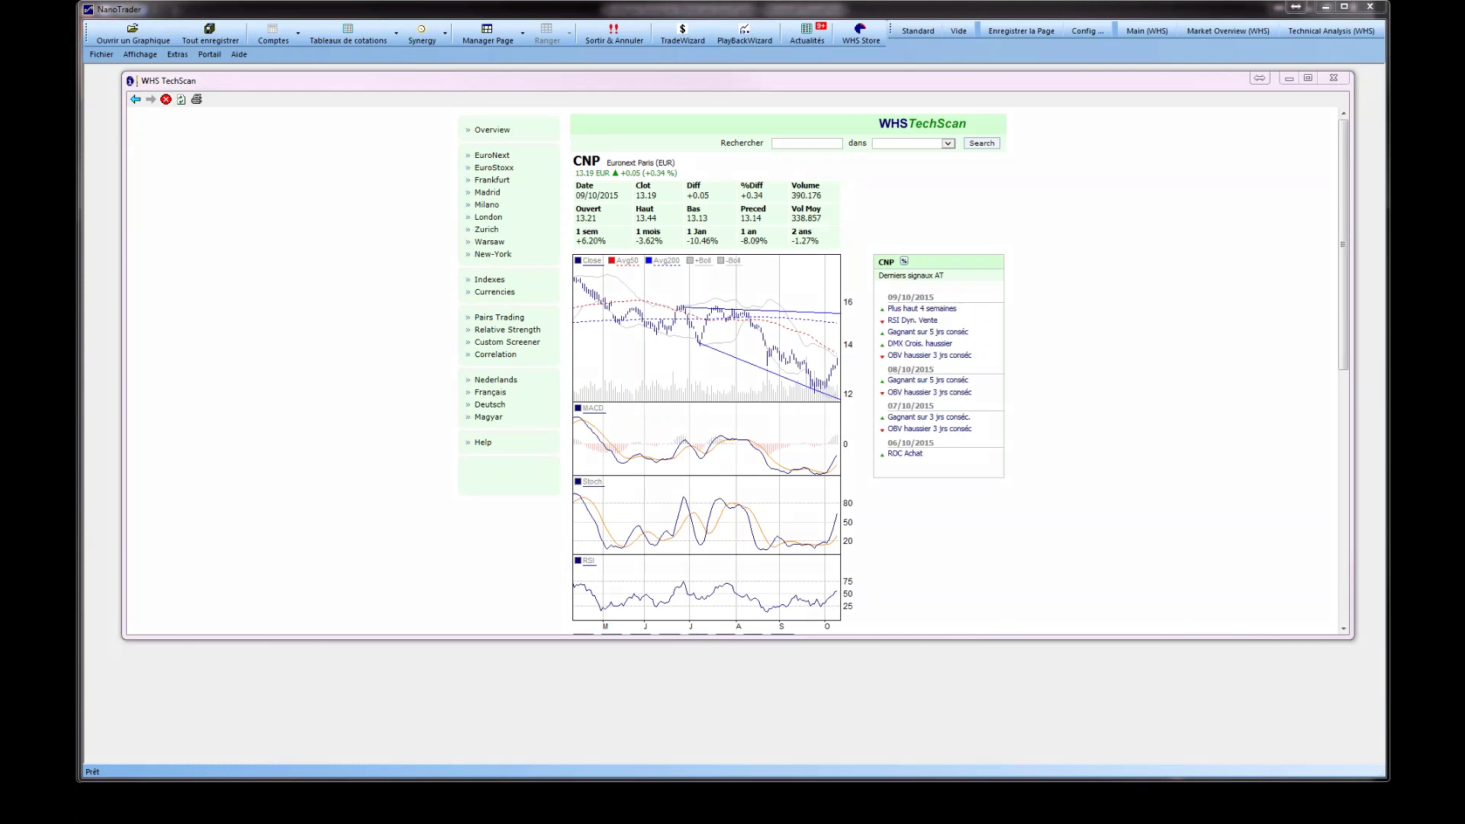
Step: Highlight the price level around 14 and the latest candles on the CNP chart, and clear the markings
left_click_drag(673, 354, 858, 341)
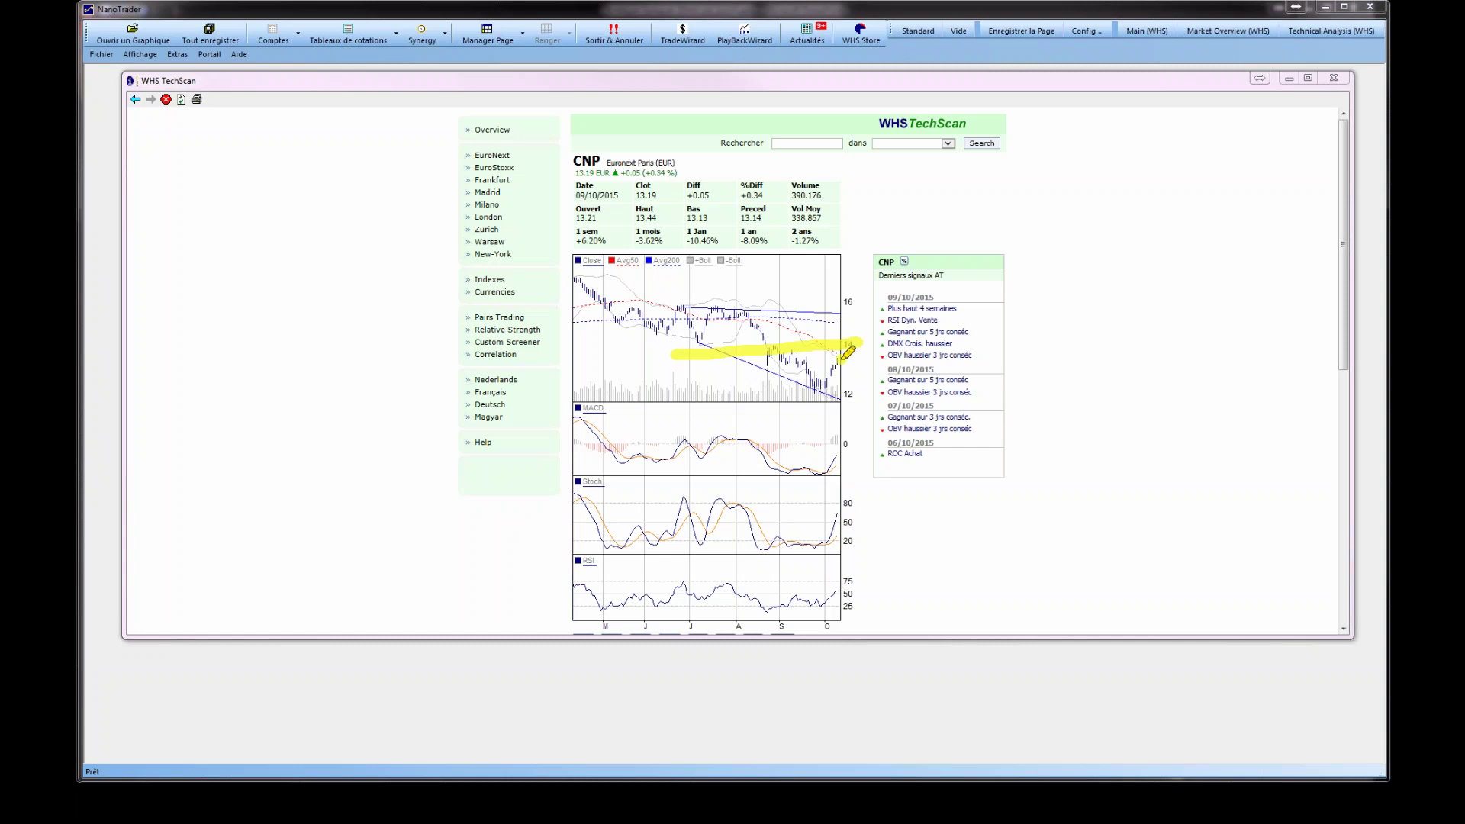
mouse_move(842, 359)
left_mouse_down()
mouse_move(843, 392)
mouse_move(855, 379)
left_mouse_up()
key("Escape")
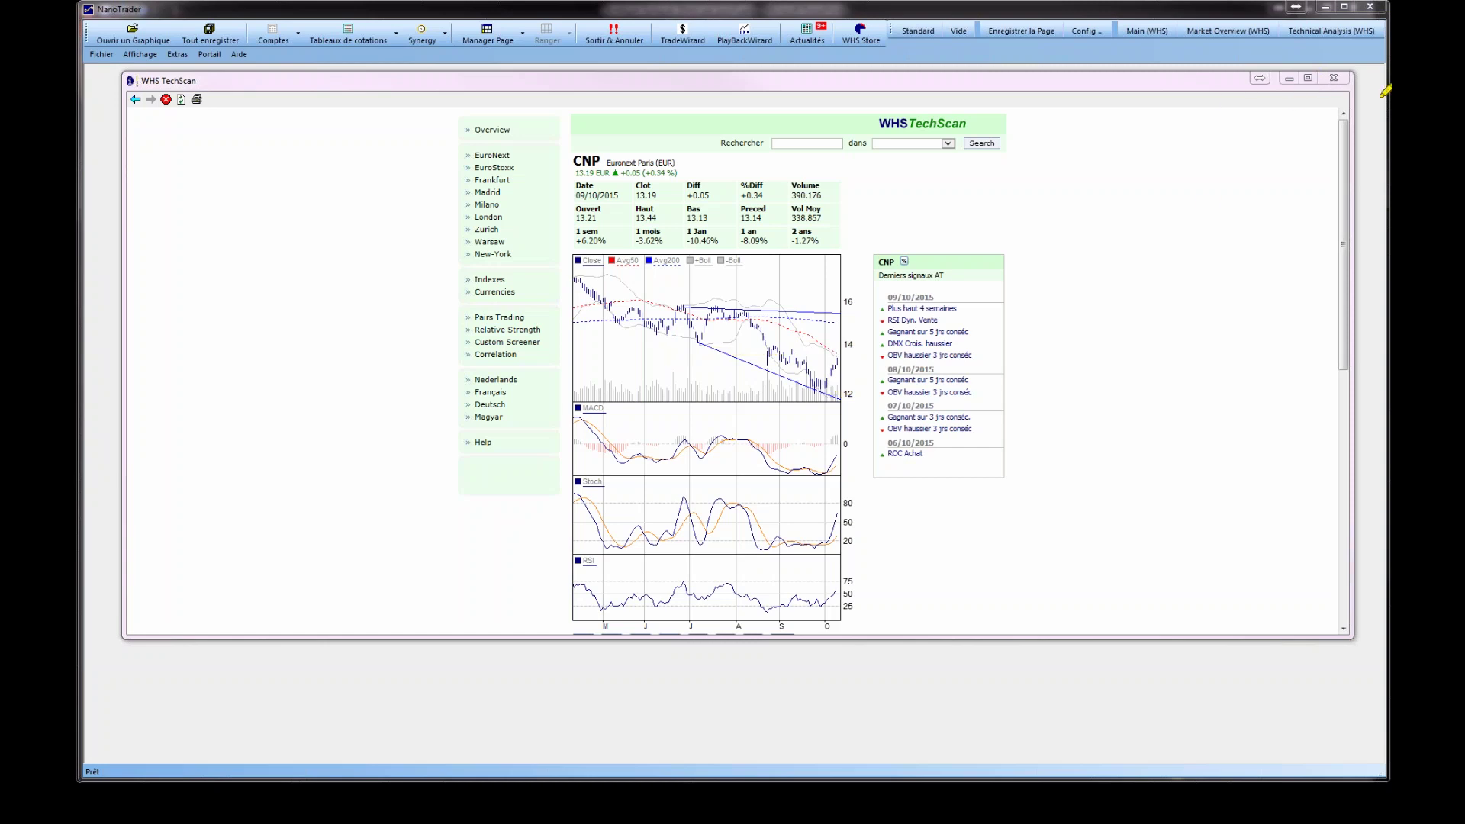
Step: Close the TechScan window and start the PowerPoint slide show from the current Sommaire slide
left_click(1334, 78)
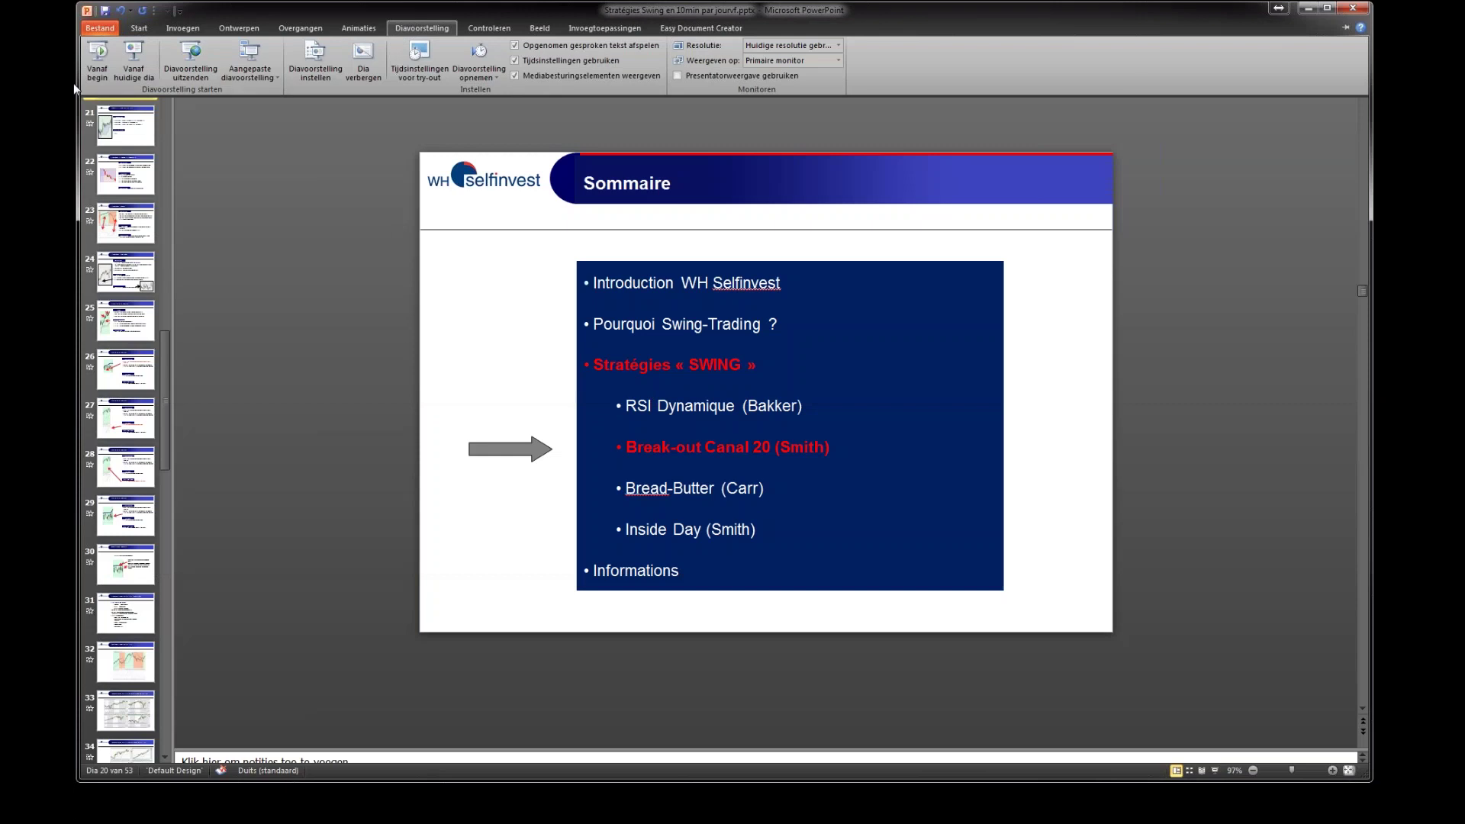
left_click(134, 71)
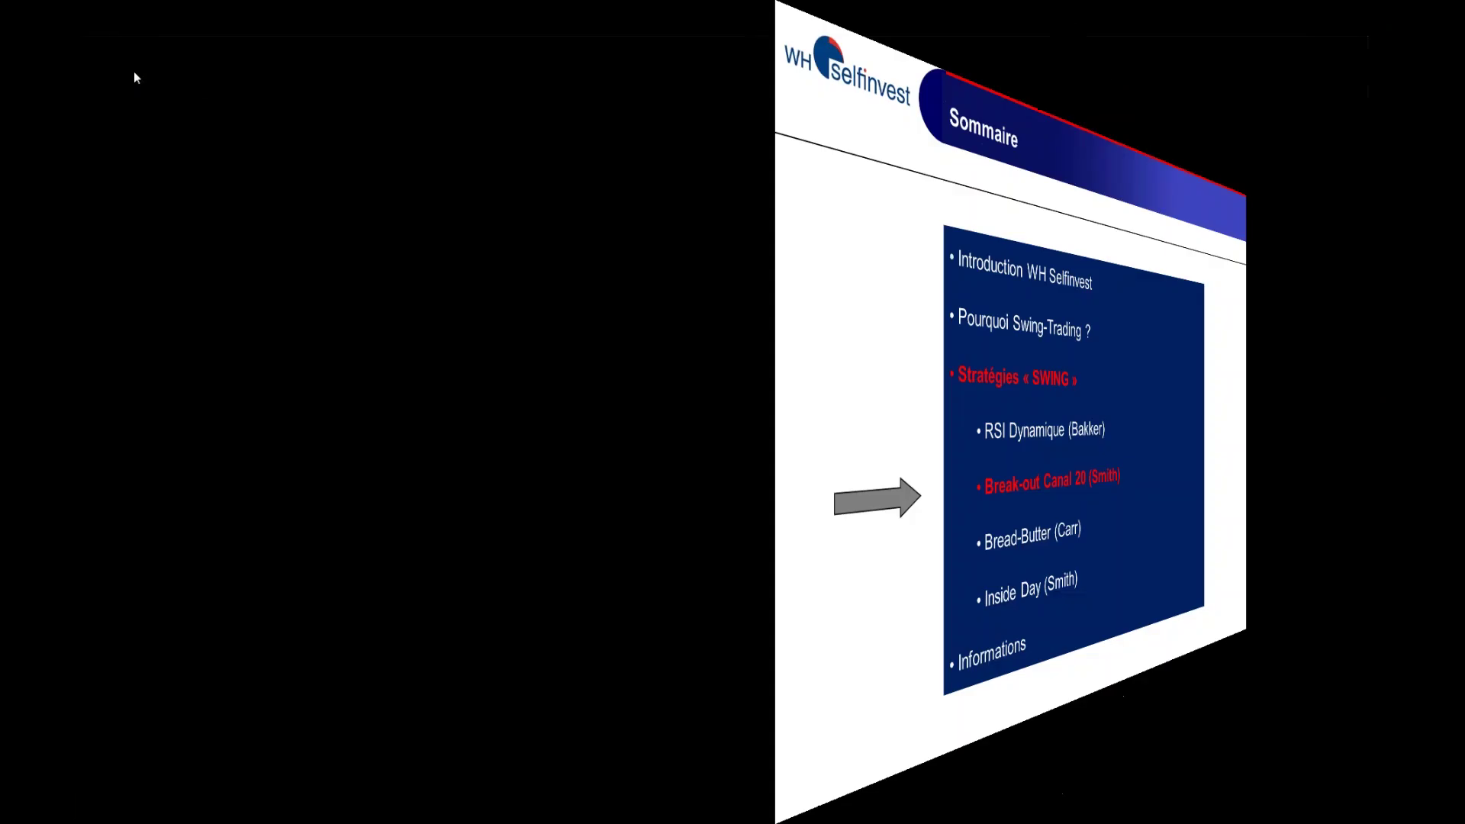
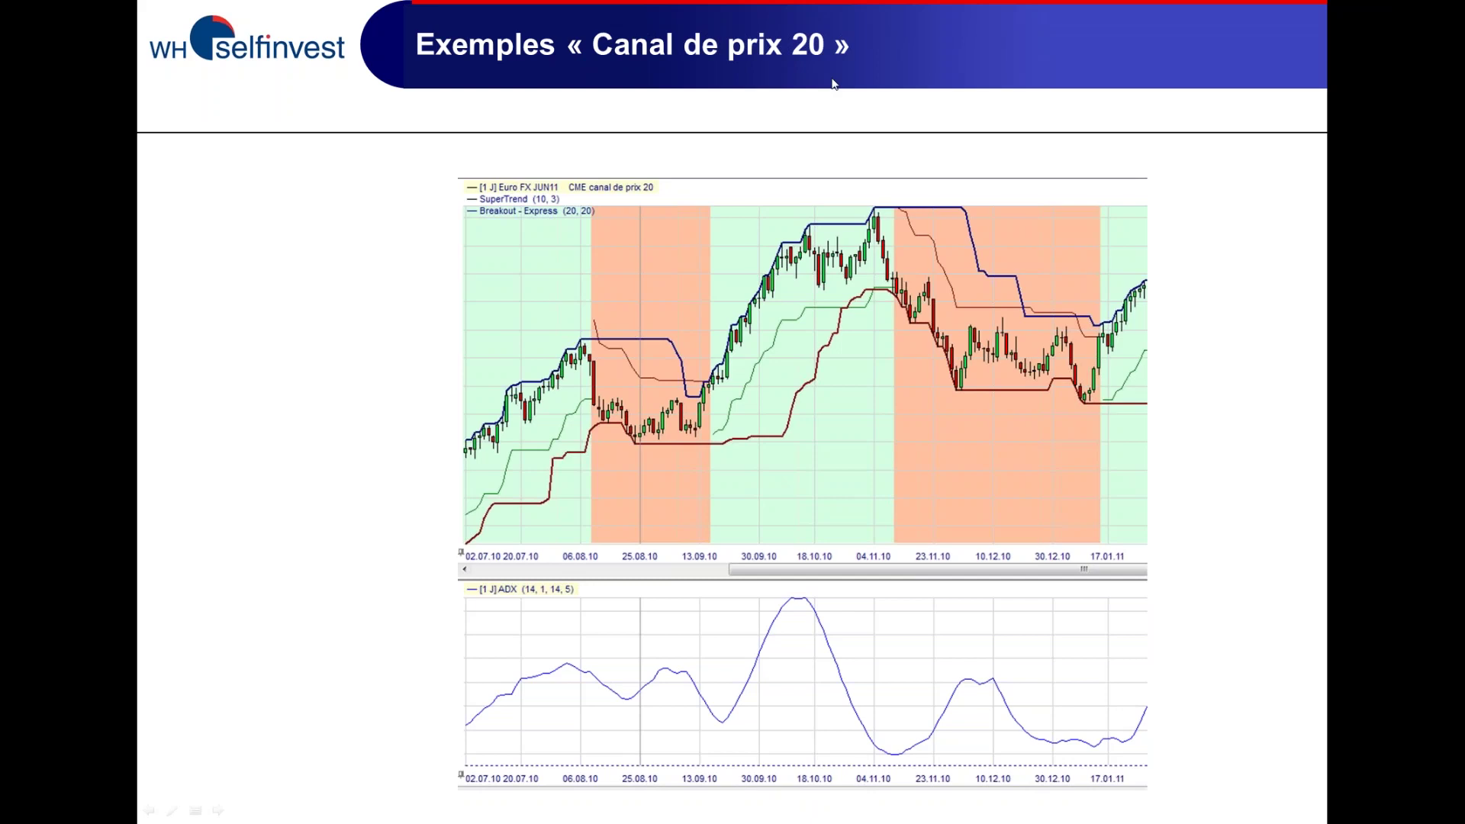
Step: Switch to NanoTrader, display the workspace bar and expand the Screeners (Scripts) folder
key("alt+Tab")
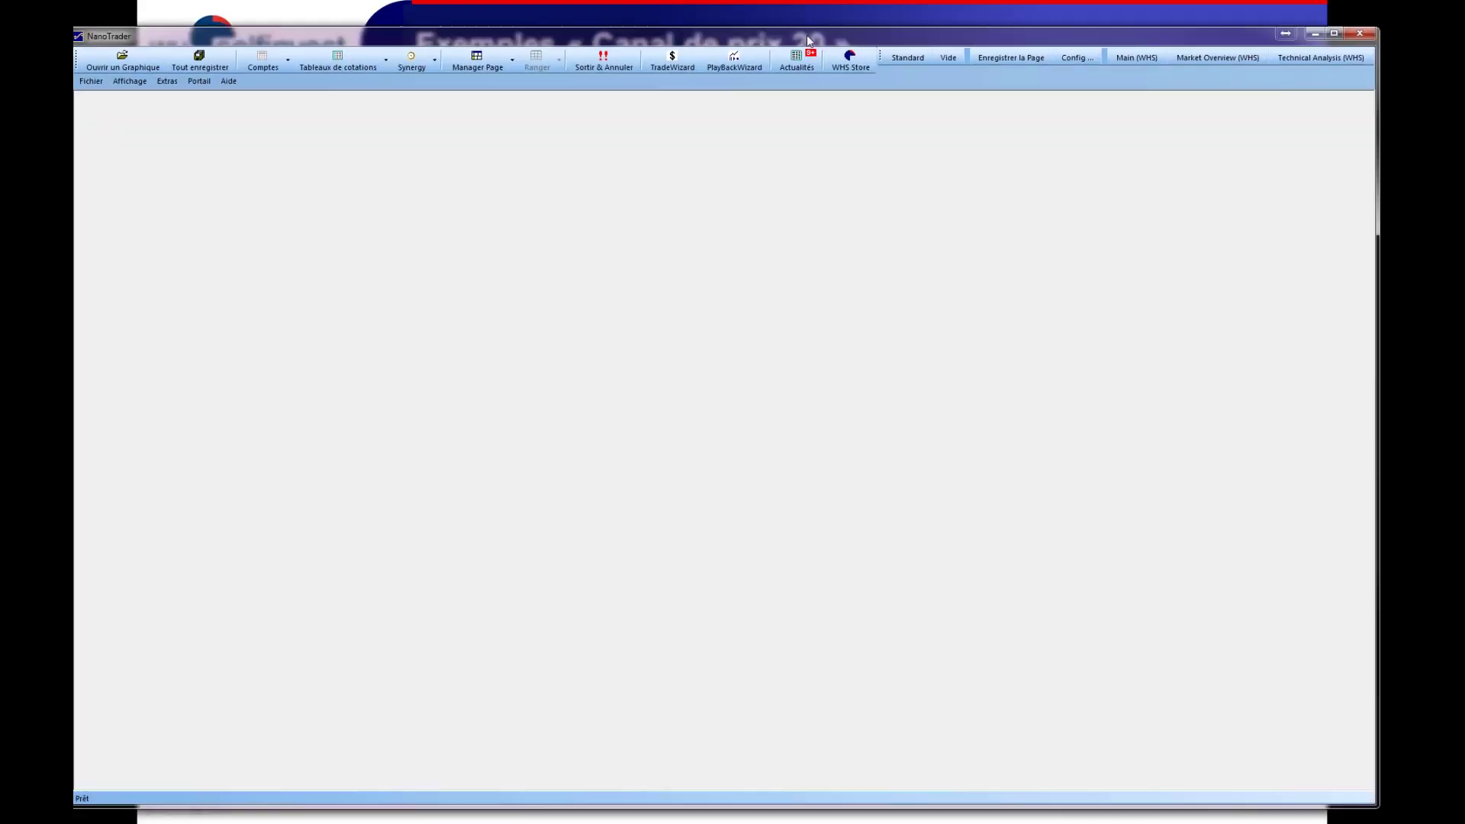
left_click_drag(809, 39, 815, 16)
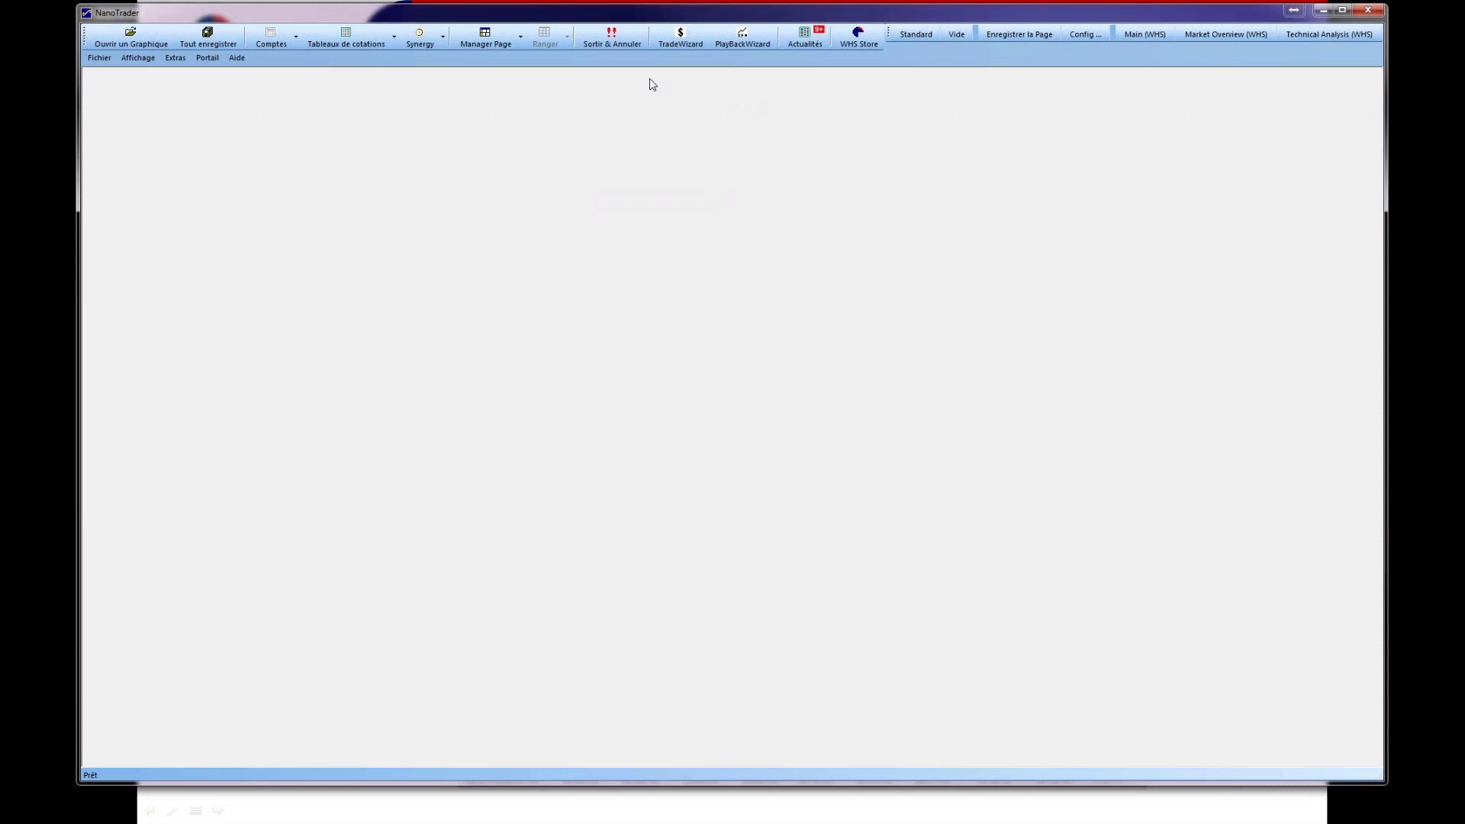
left_click(138, 58)
left_click(141, 72)
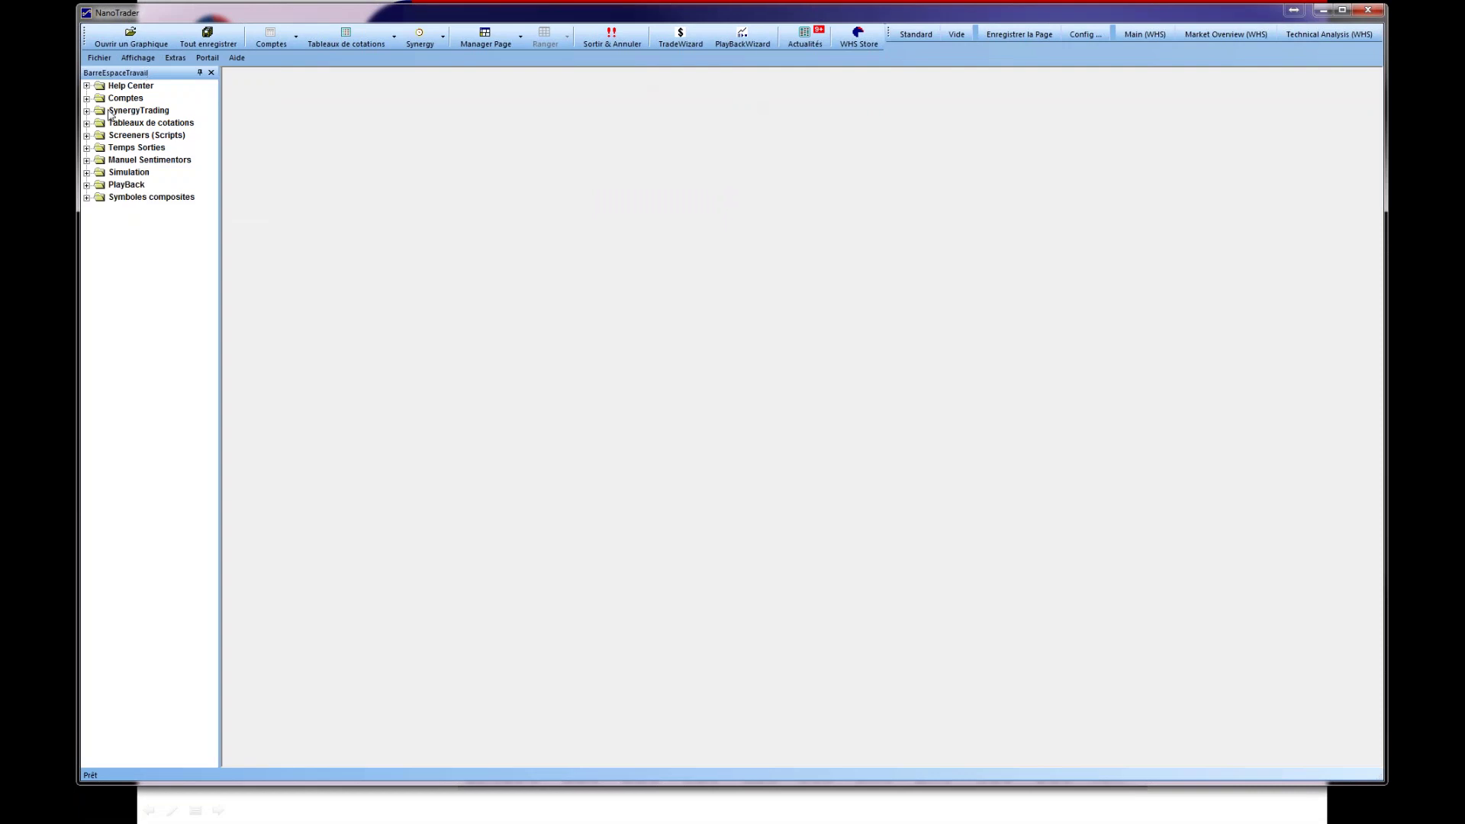
left_click(86, 136)
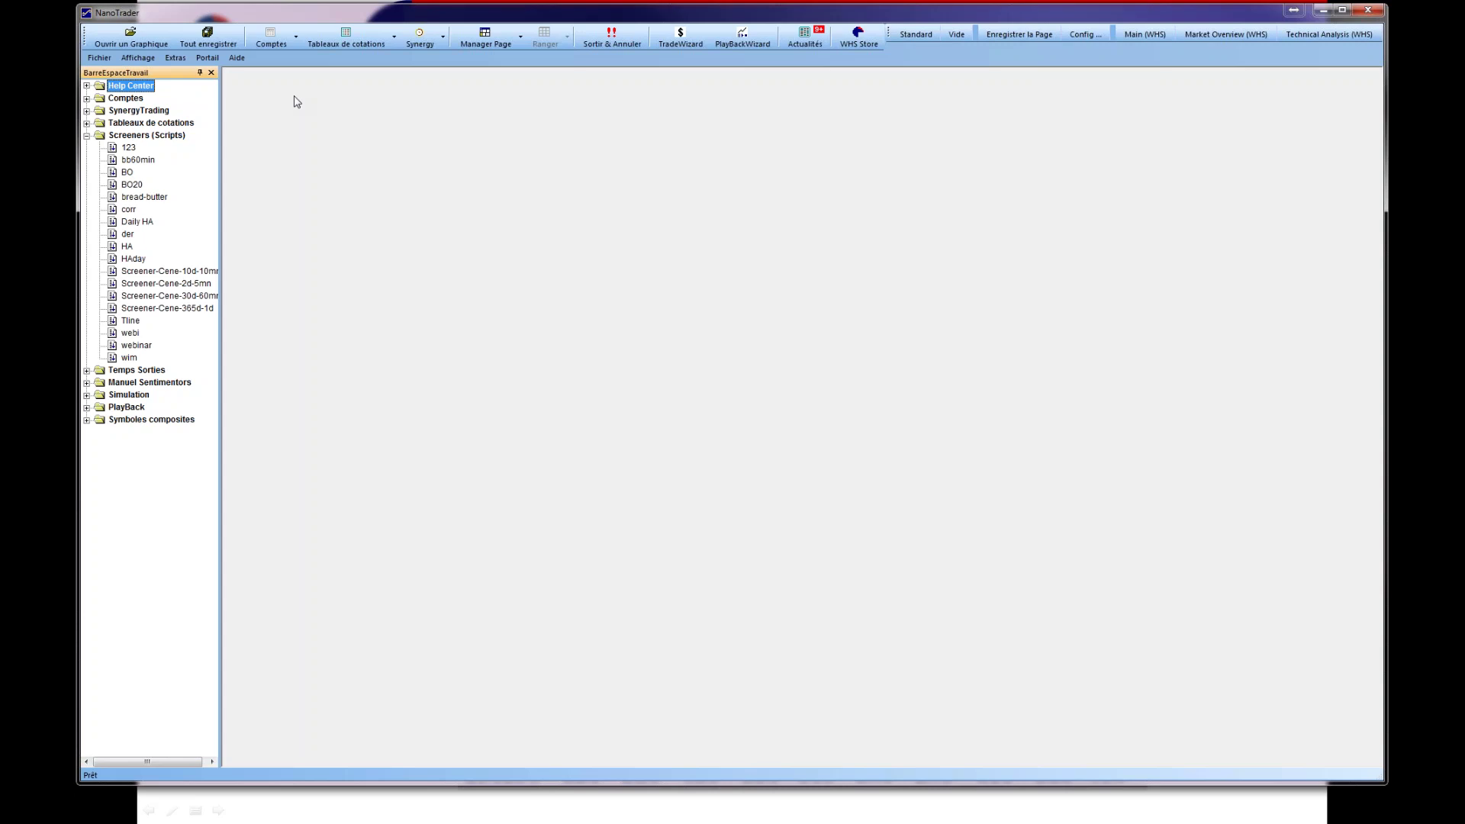
Step: Edit the BO screener and add the Belgium equity CFDs to its contracts alongside the French ones
left_click(129, 174)
right_click(131, 175)
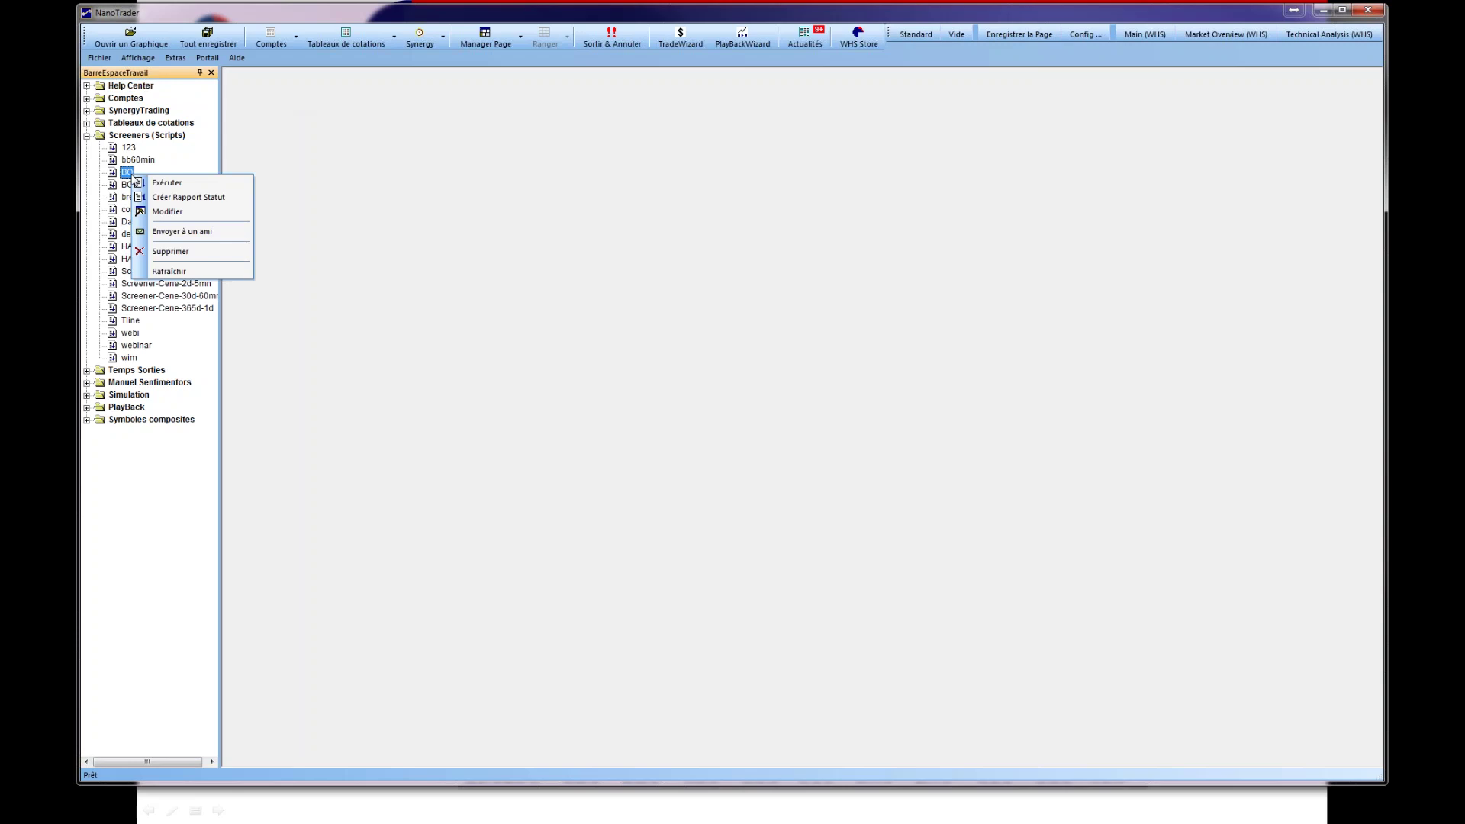
left_click(167, 211)
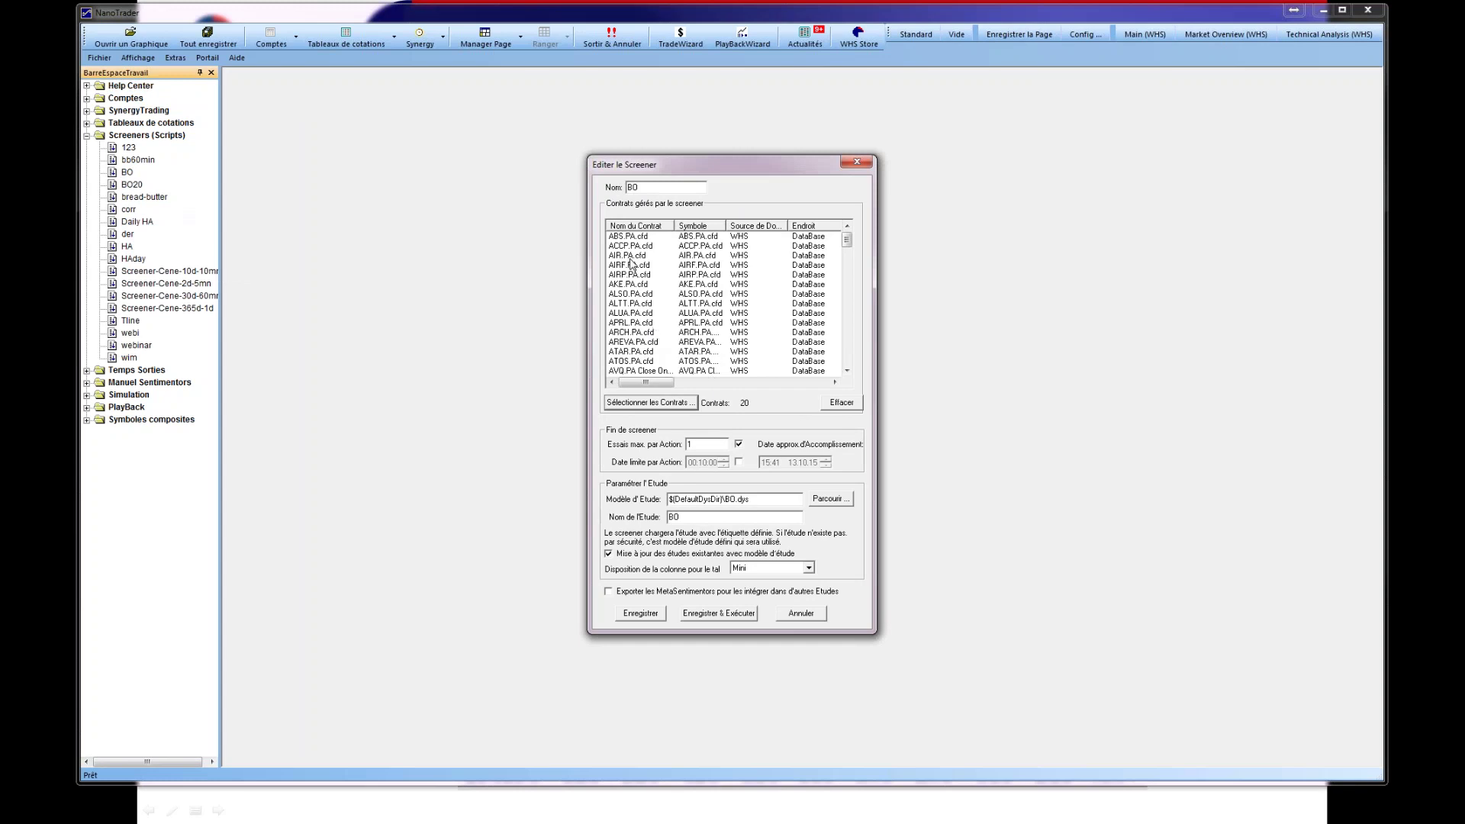
left_click(650, 402)
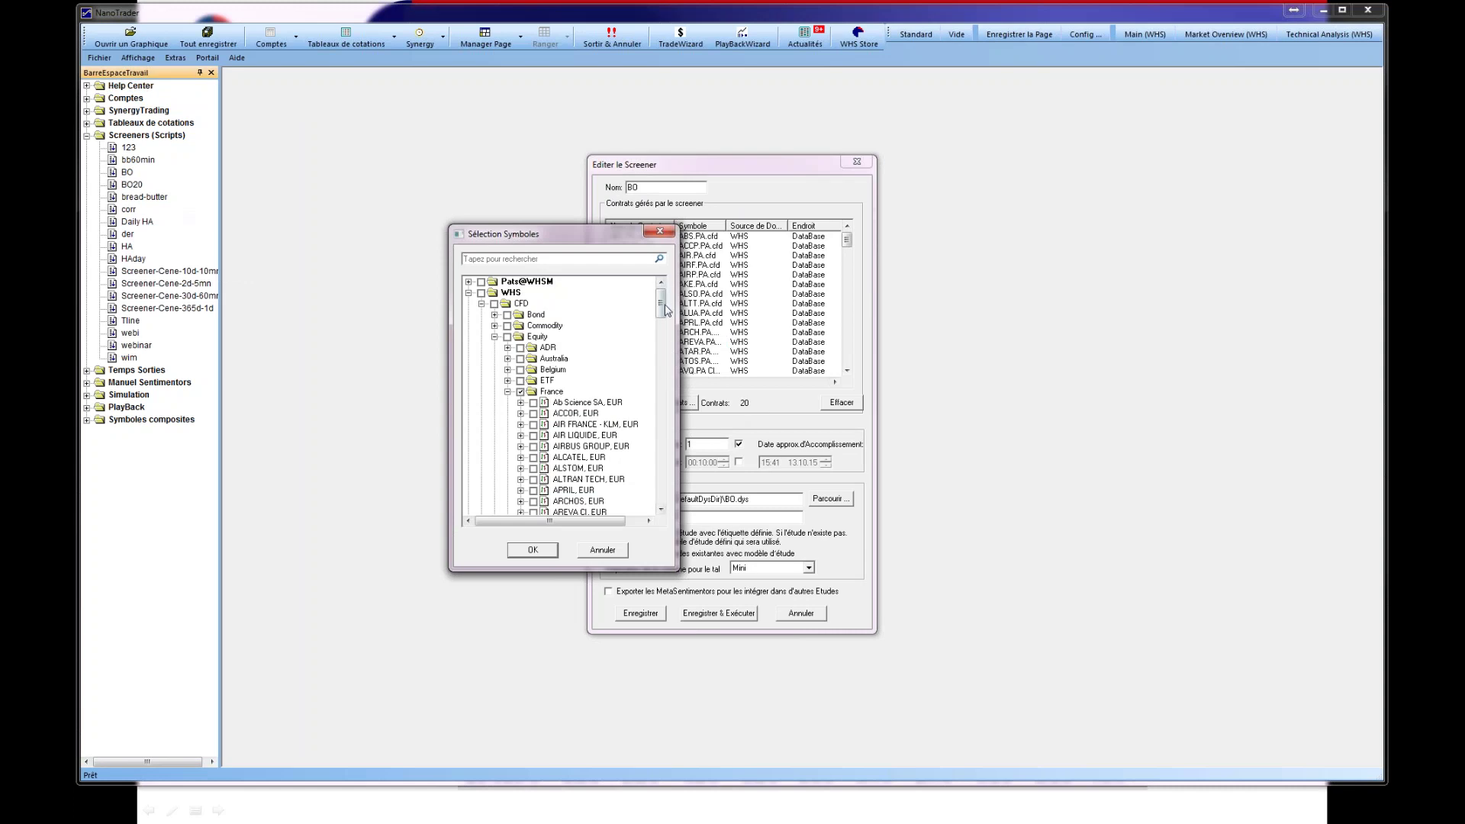
mouse_move(661, 306)
left_mouse_down()
mouse_move(665, 494)
mouse_move(661, 301)
left_mouse_up()
left_click(520, 370)
left_click(539, 552)
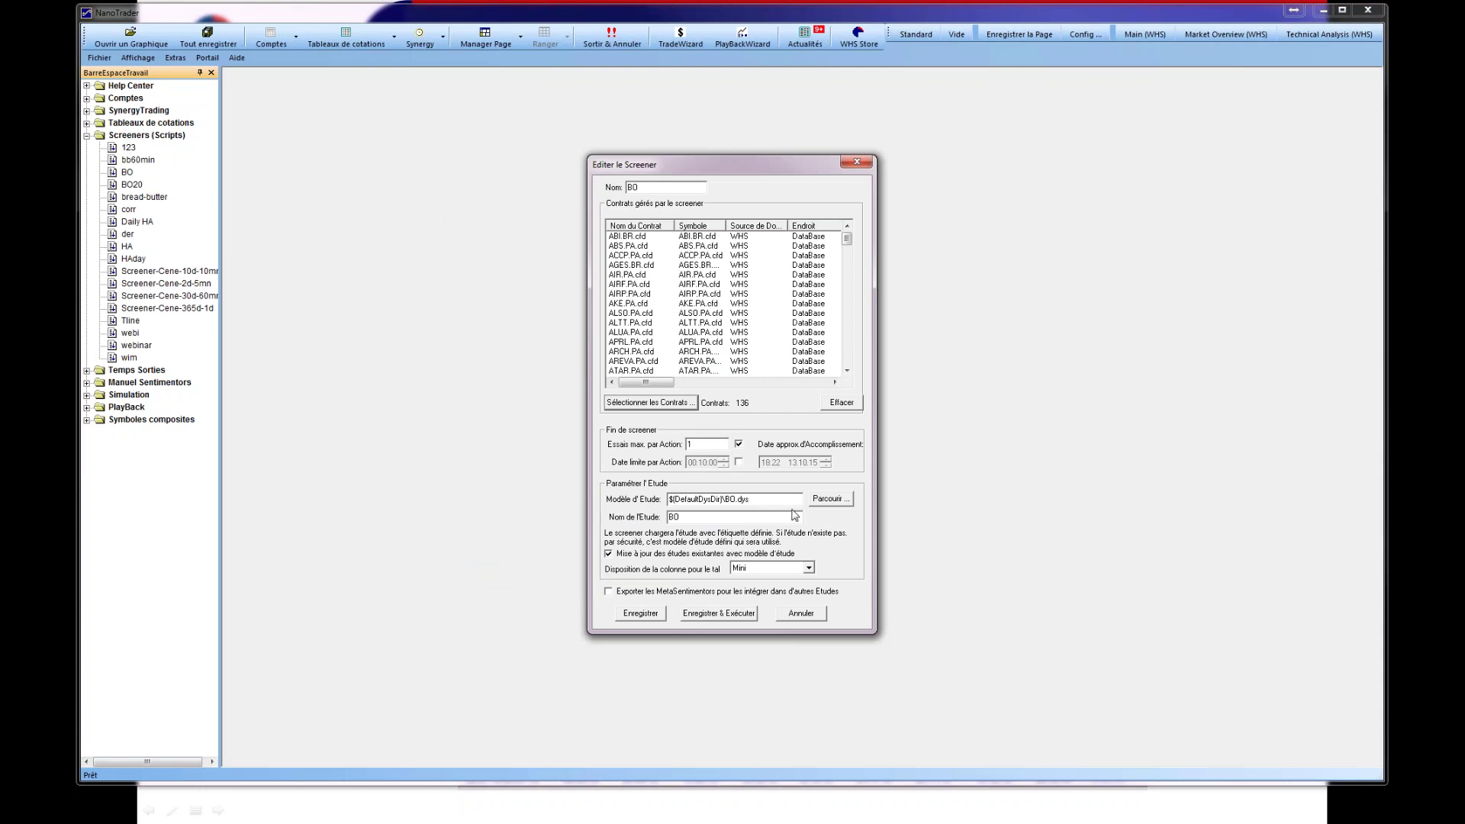
Step: Save and run the BO screener with the BO.dys study template, and stop the scan partway through the contracts
left_click(843, 500)
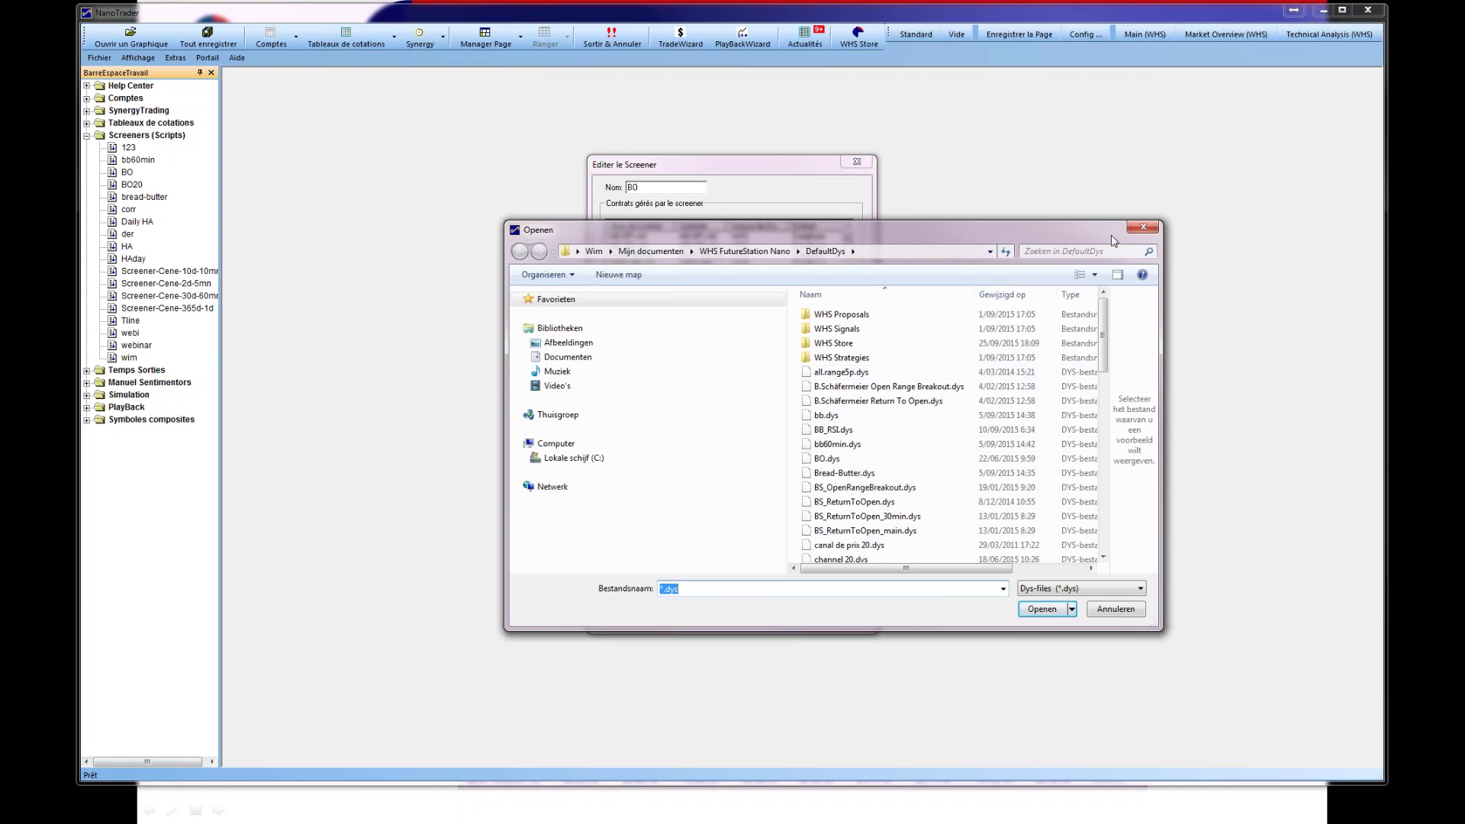
left_click(1143, 228)
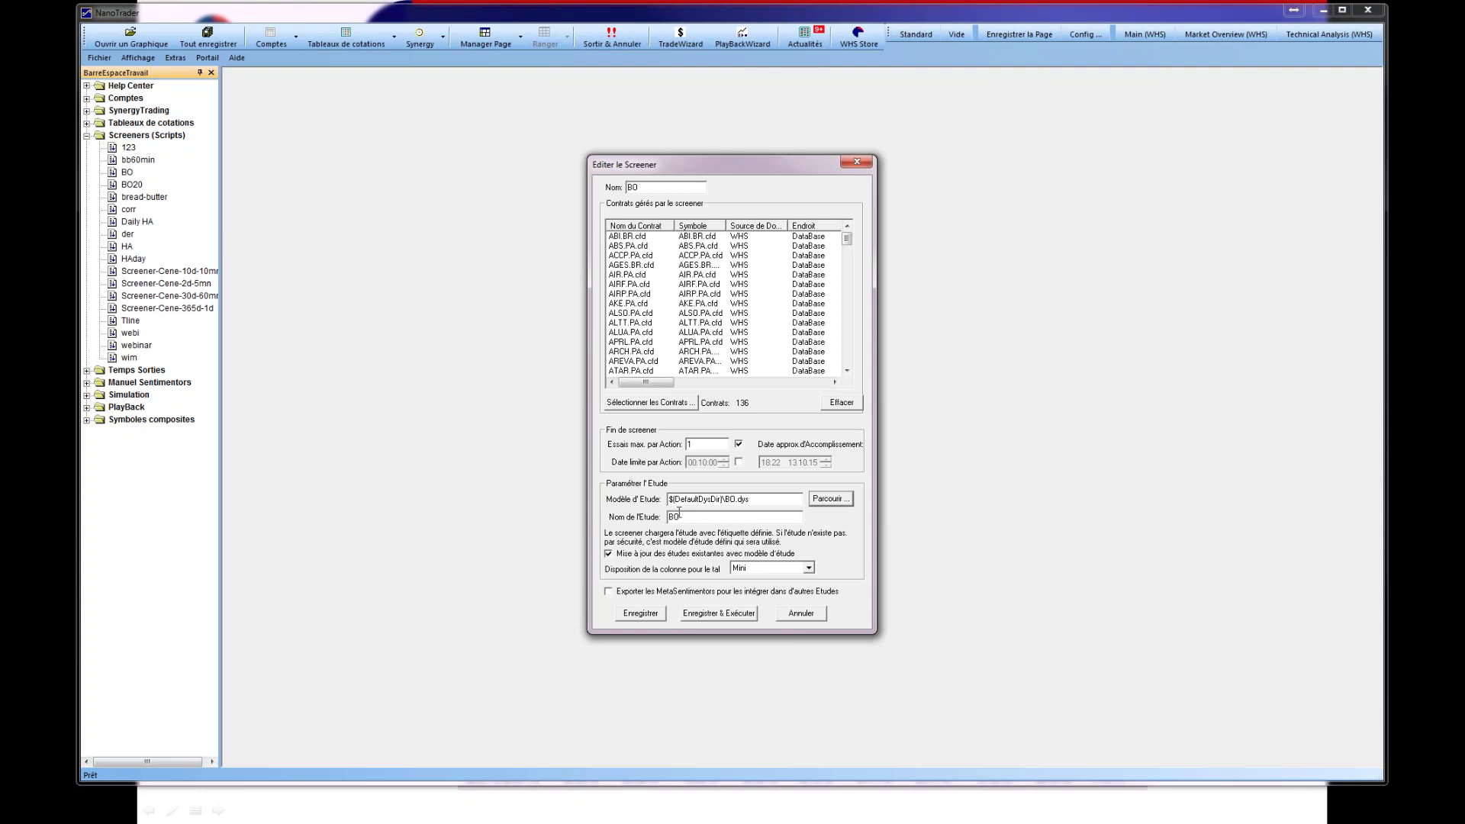
left_click(715, 613)
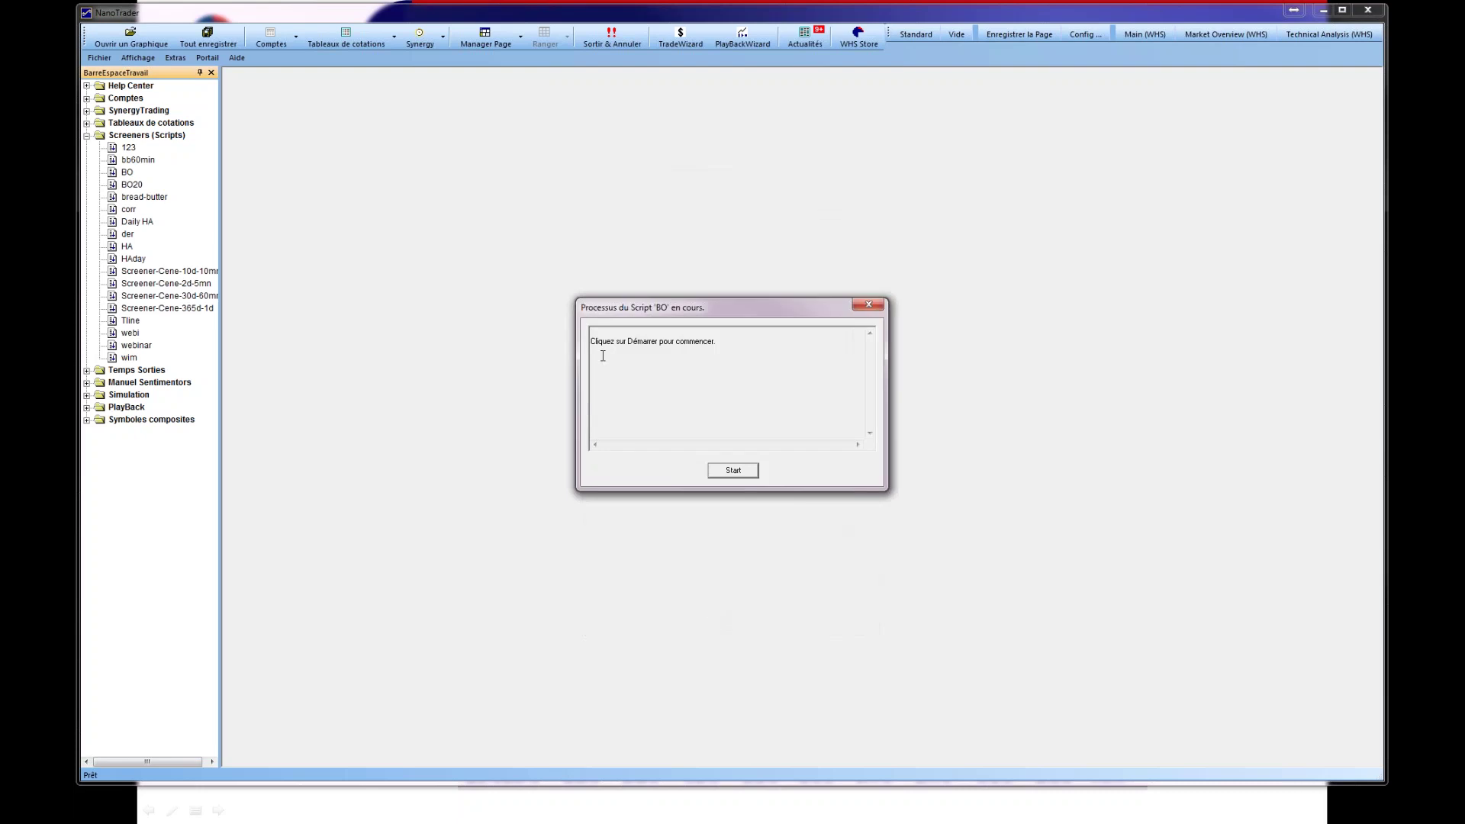
left_click(739, 473)
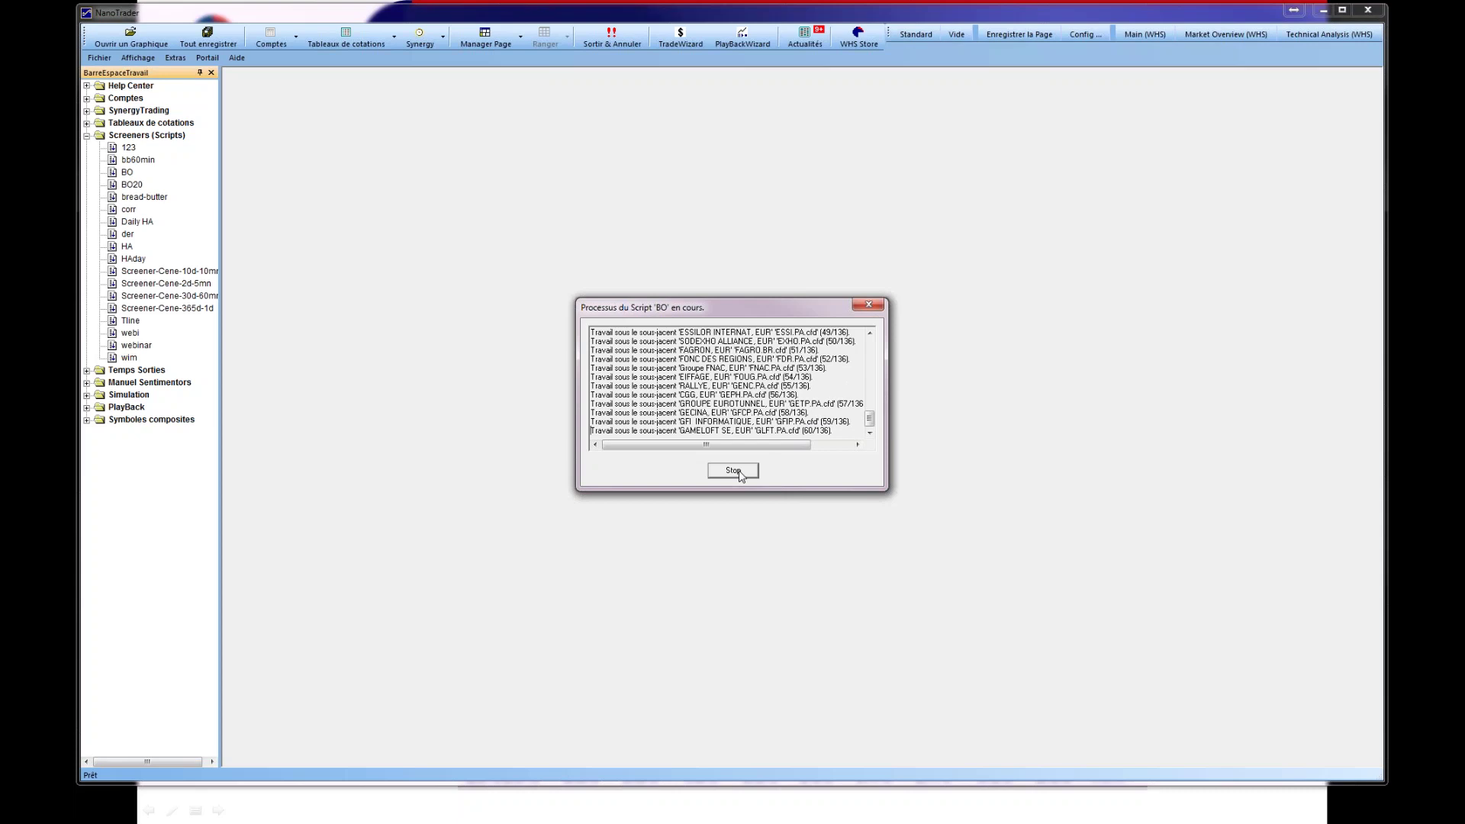
left_click(734, 470)
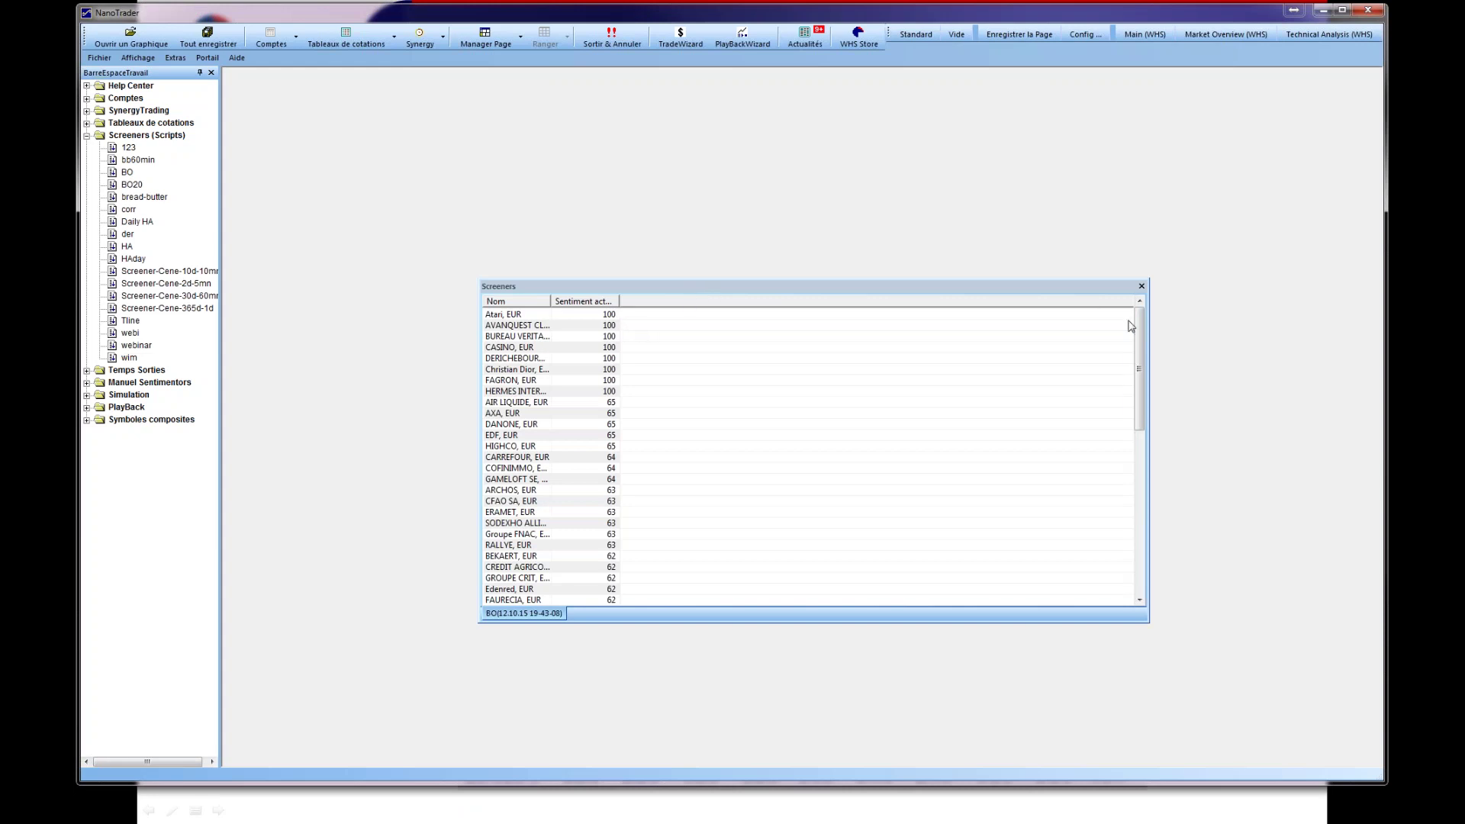
Step: Review the screener results from the highest to the lowest sentiment and move the results window lower in the workspace
left_click_drag(1139, 336, 1013, 540)
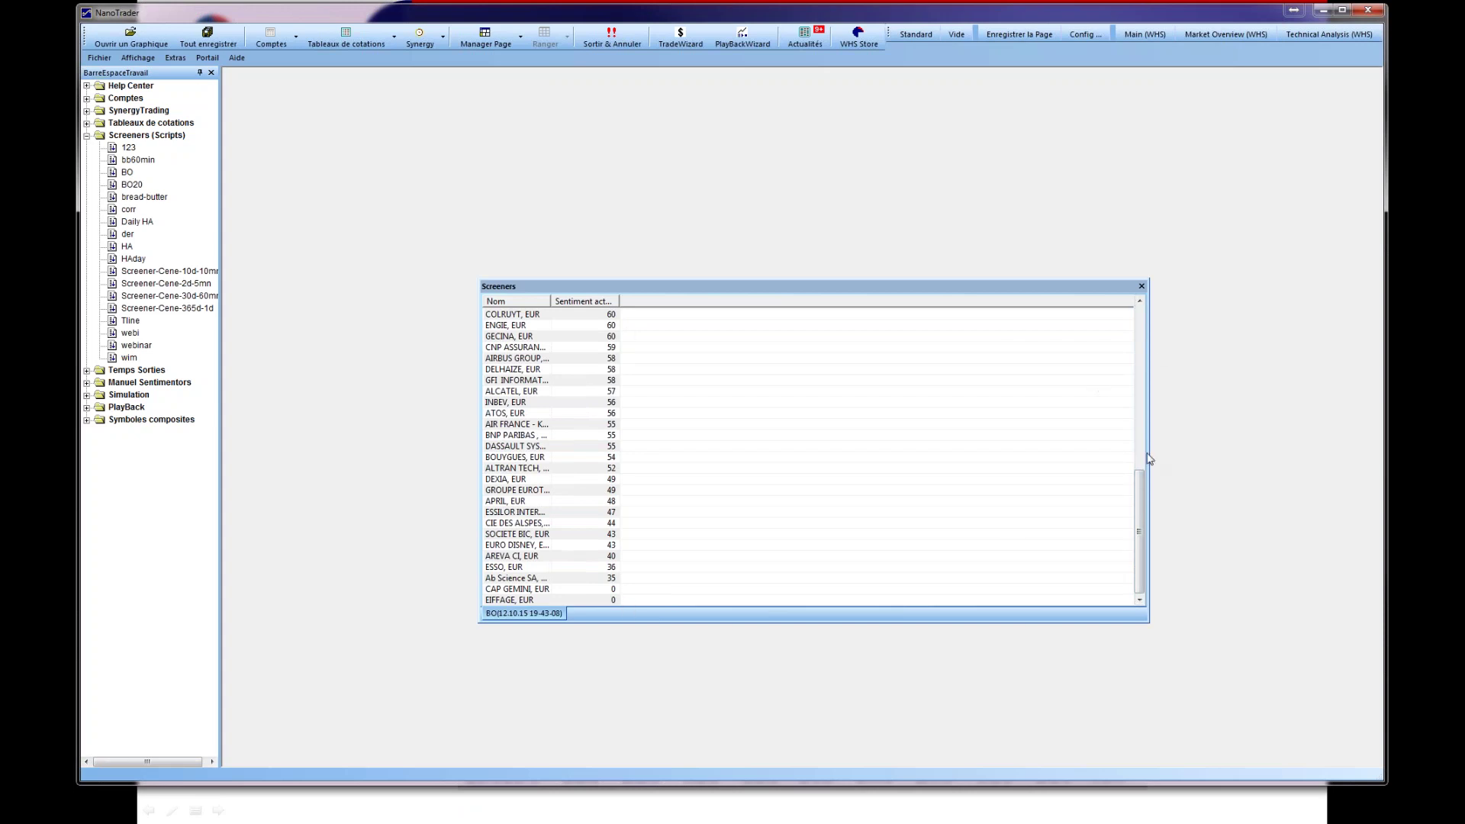
left_click_drag(1141, 478, 1139, 315)
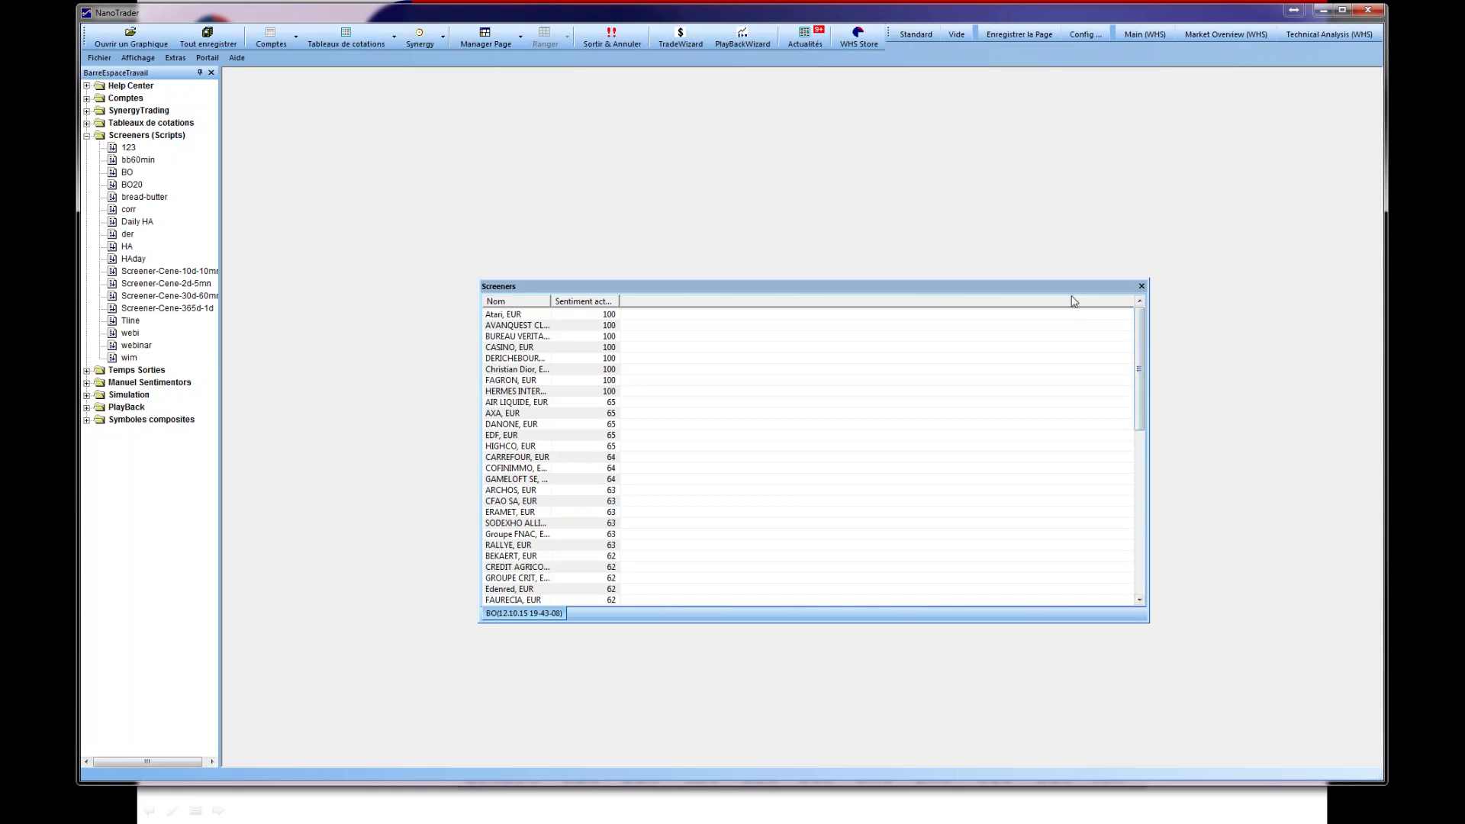
left_click_drag(1072, 291, 1153, 720)
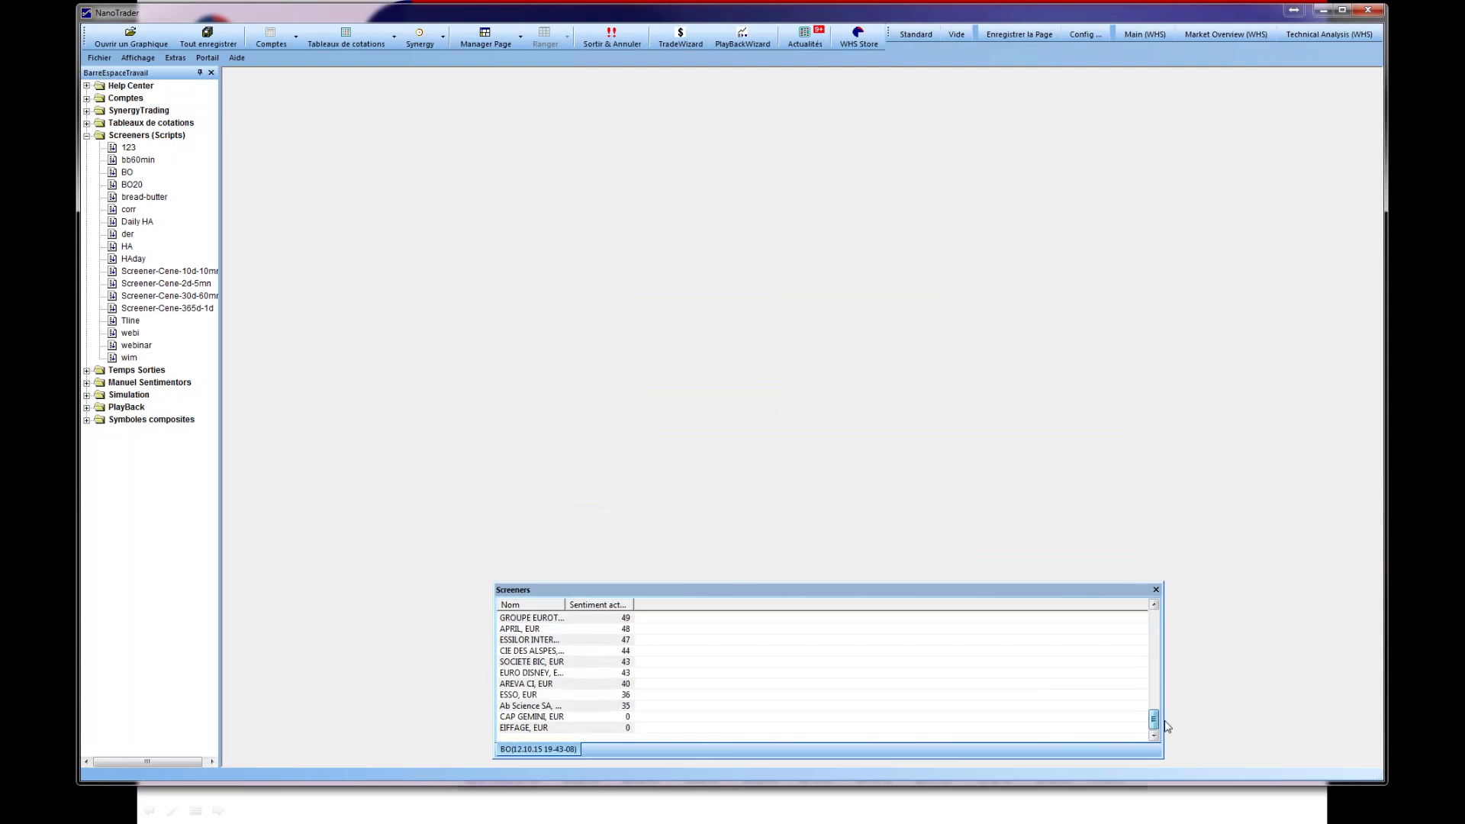
Step: Open the CAP GEMINI chart from the screener results, maximize it to examine the channel breakout, and restore its window size
double_click(531, 718)
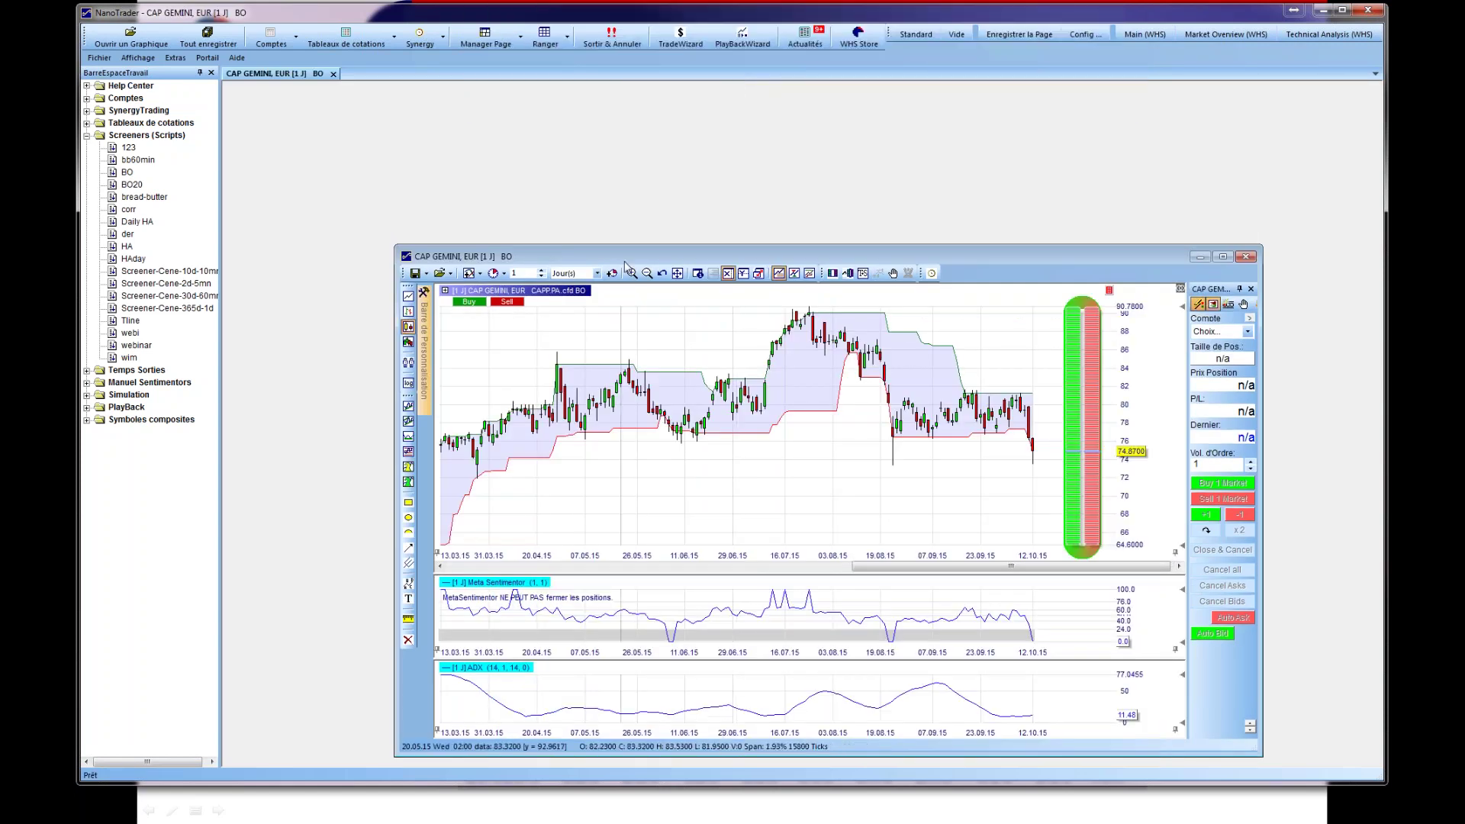
left_click(1222, 256)
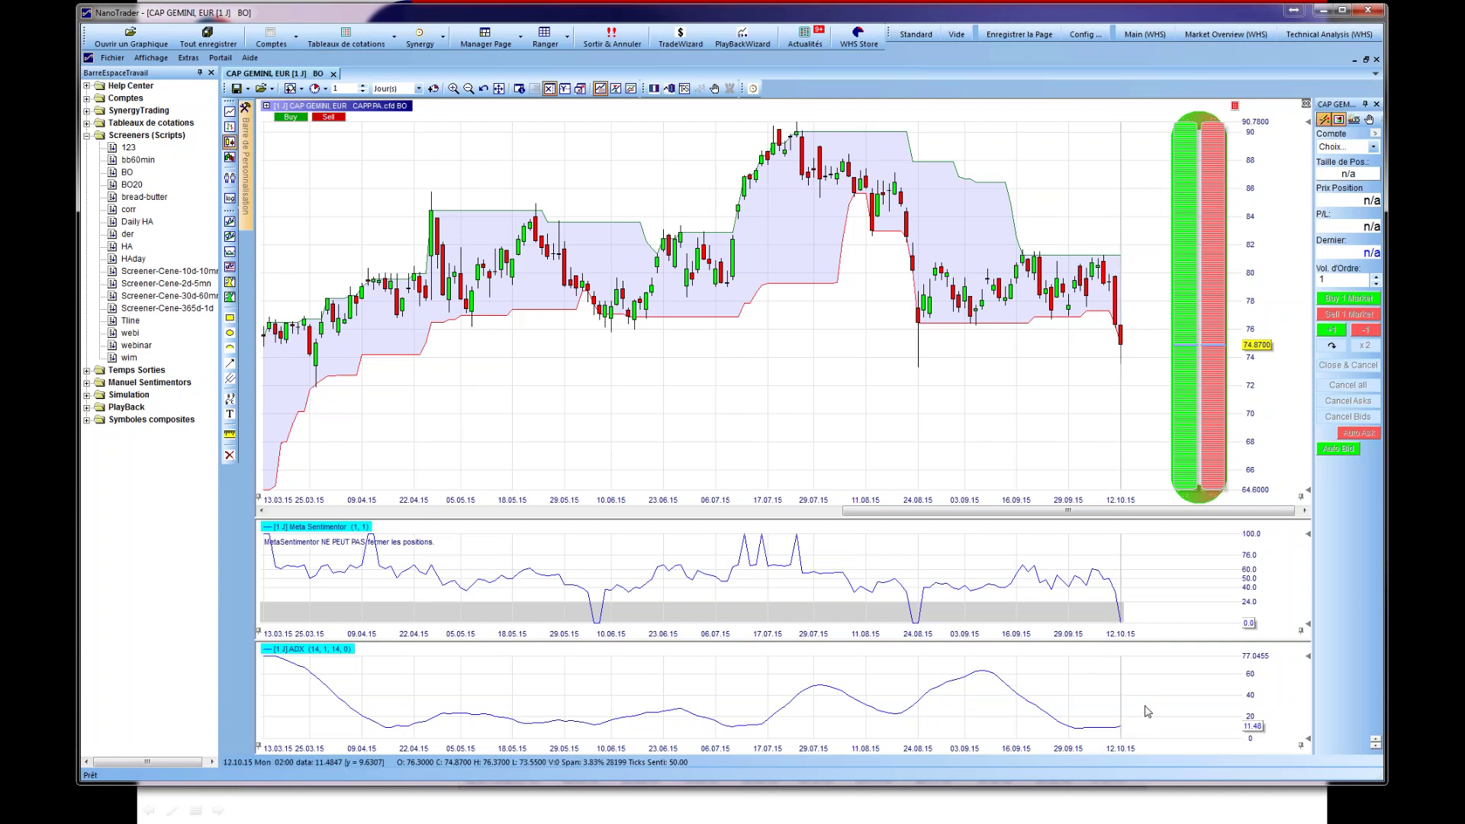
left_click(1365, 60)
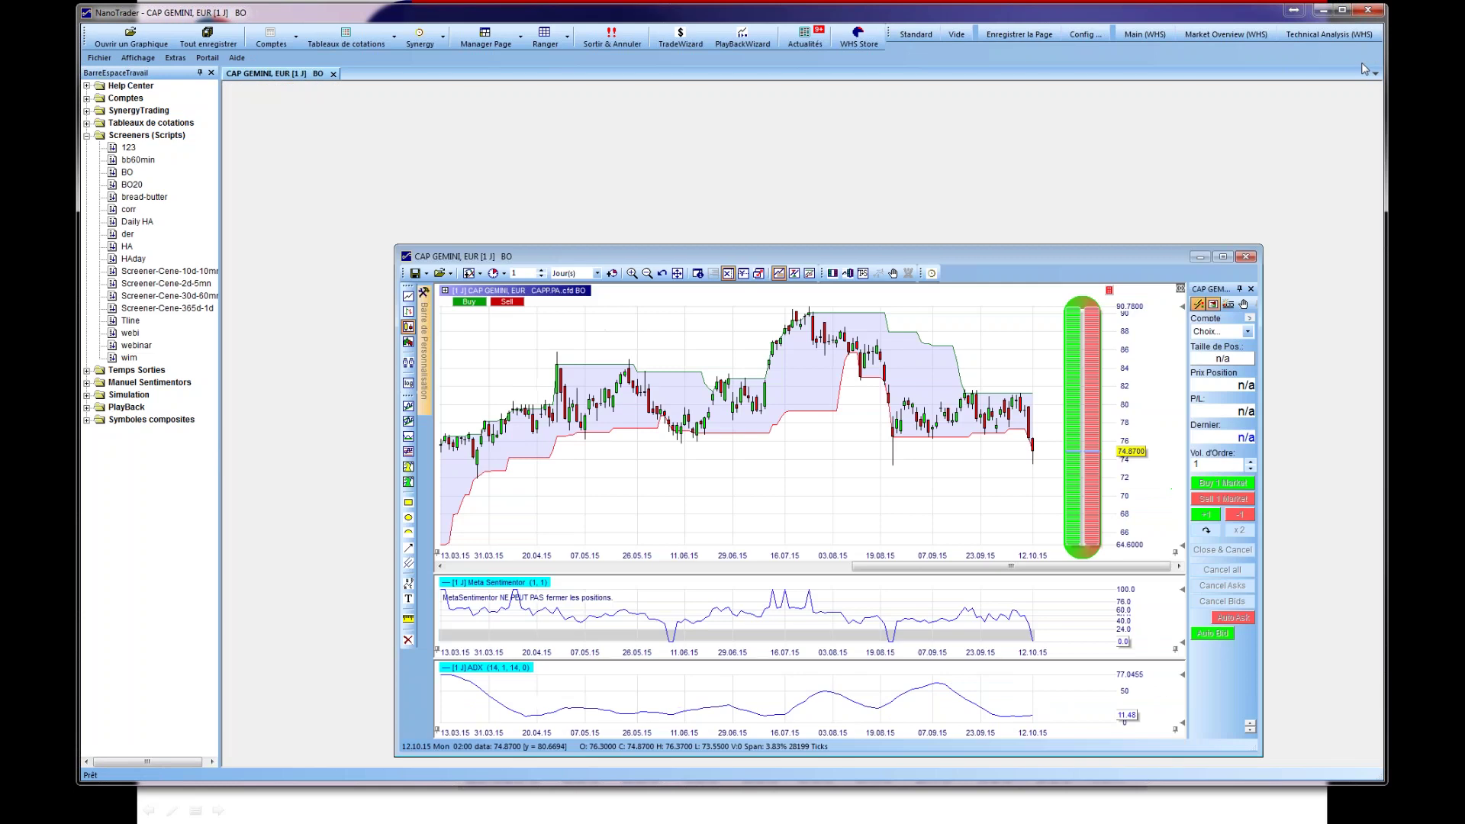
left_click(1247, 40)
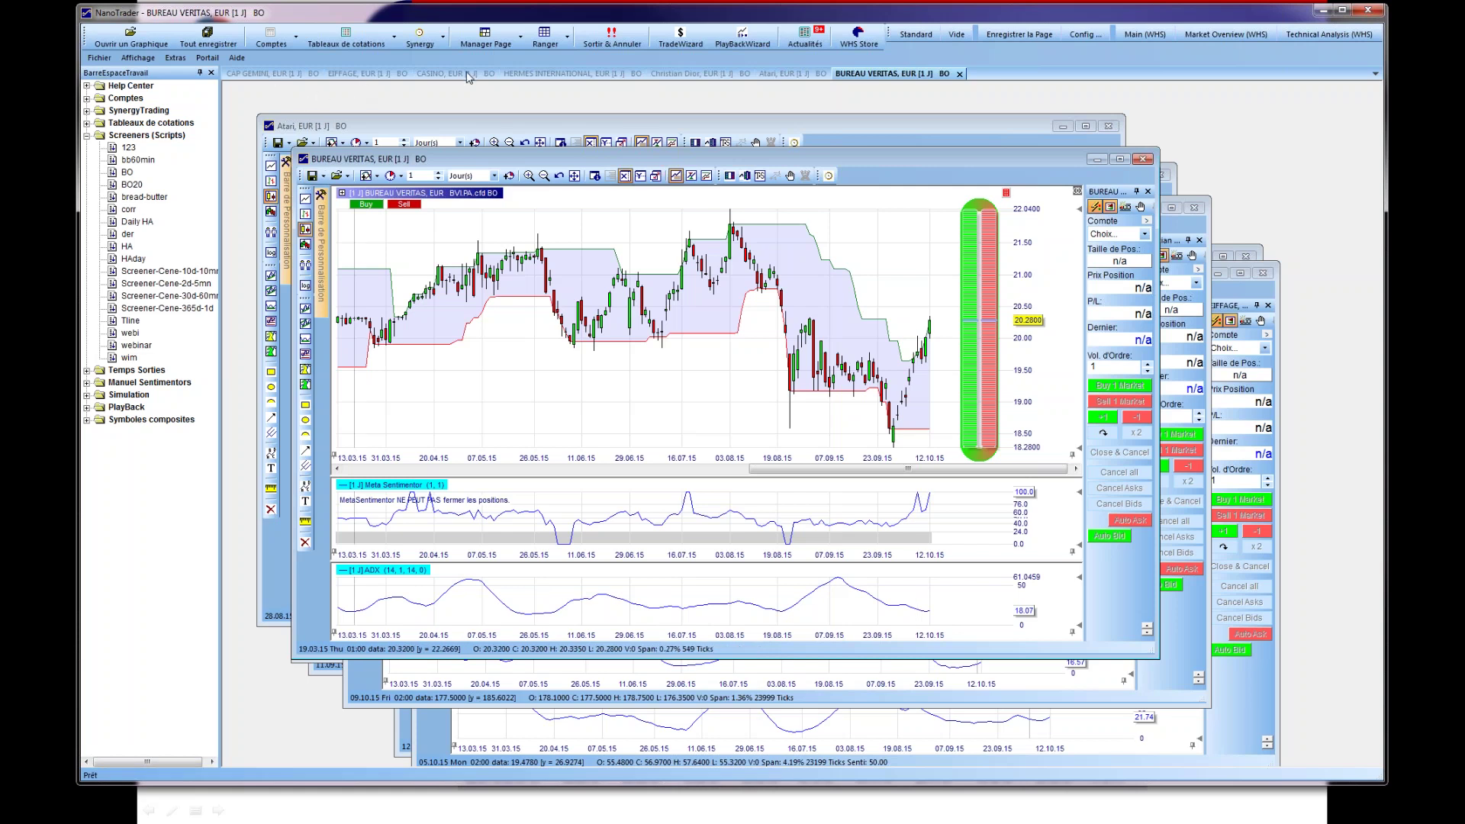
Step: Load the empty page (Page Vide) to clear all open BO charts from the workspace
left_click(523, 42)
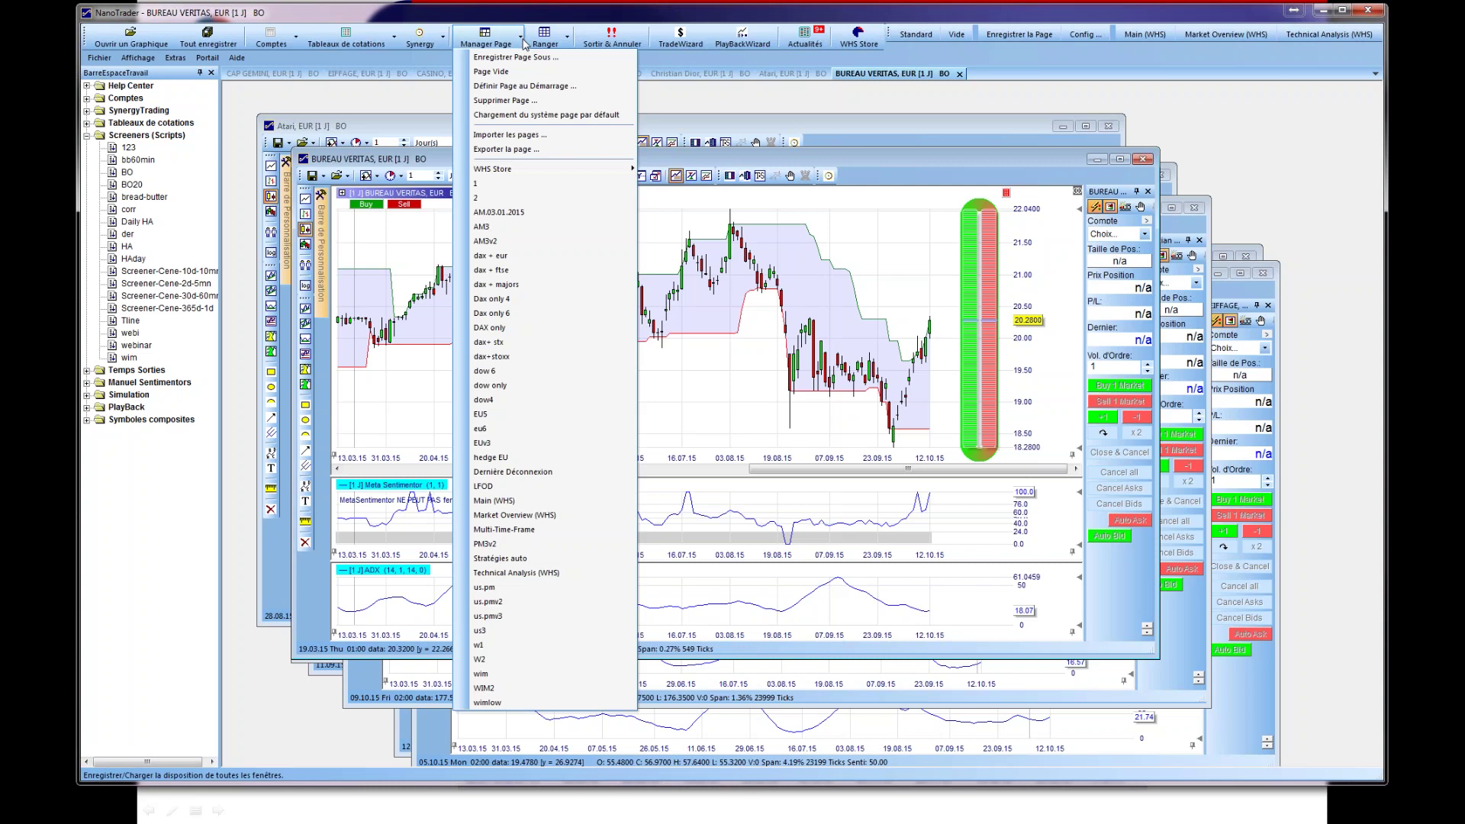
left_click(519, 64)
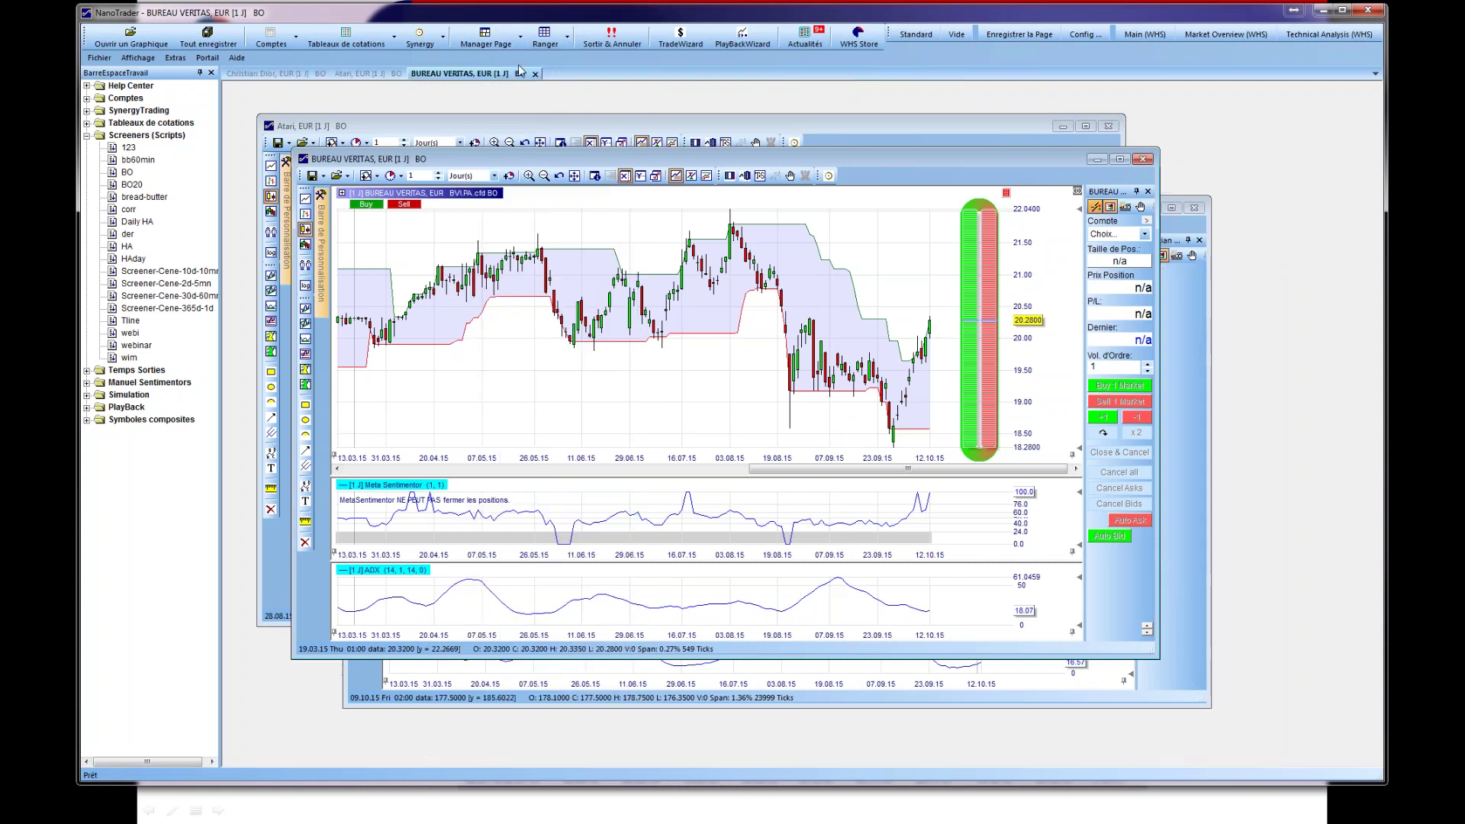